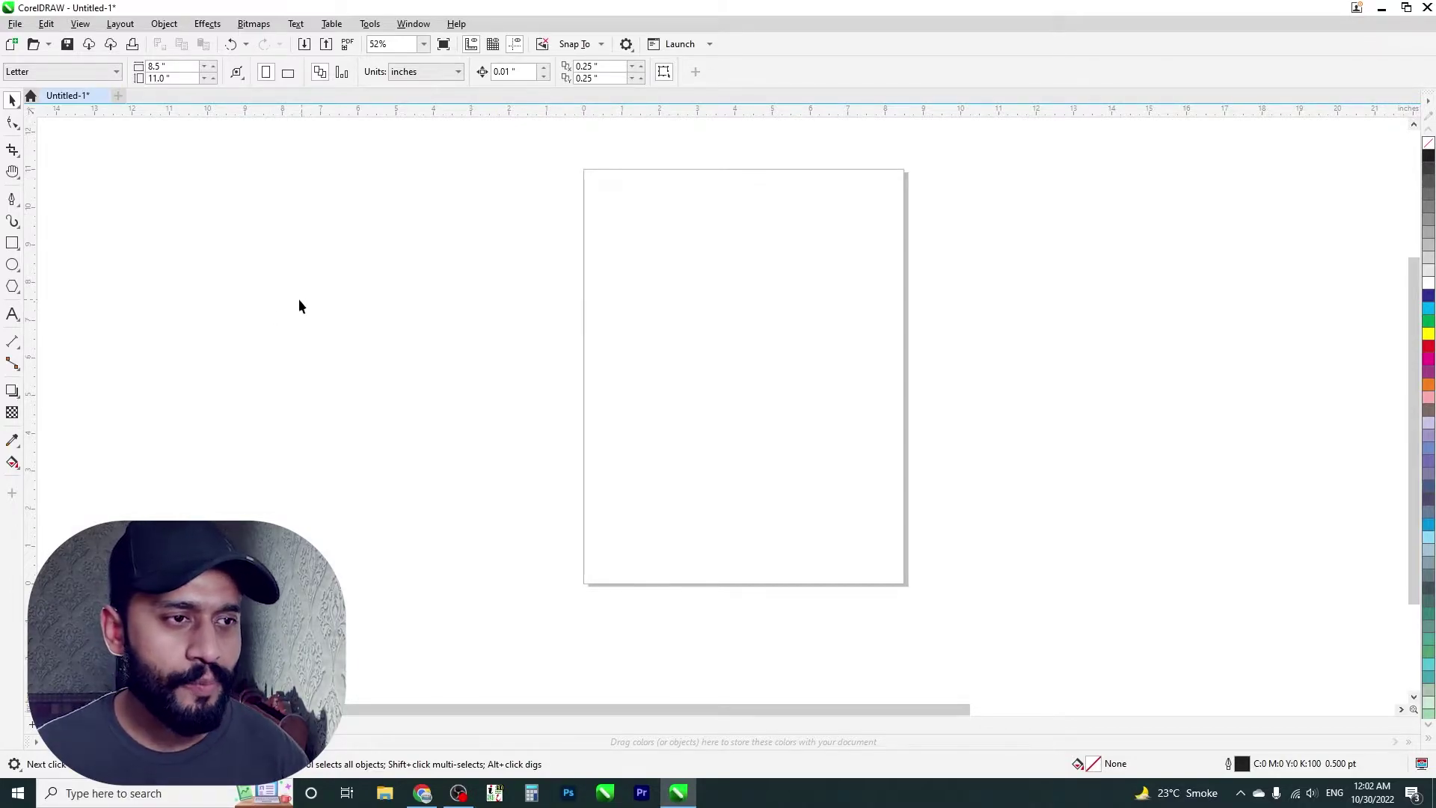
- Draw a rectangle across the page's left edge, fill it dark blue, and remove its outline
{"action": "left_click", "coordinate": [18, 157]}
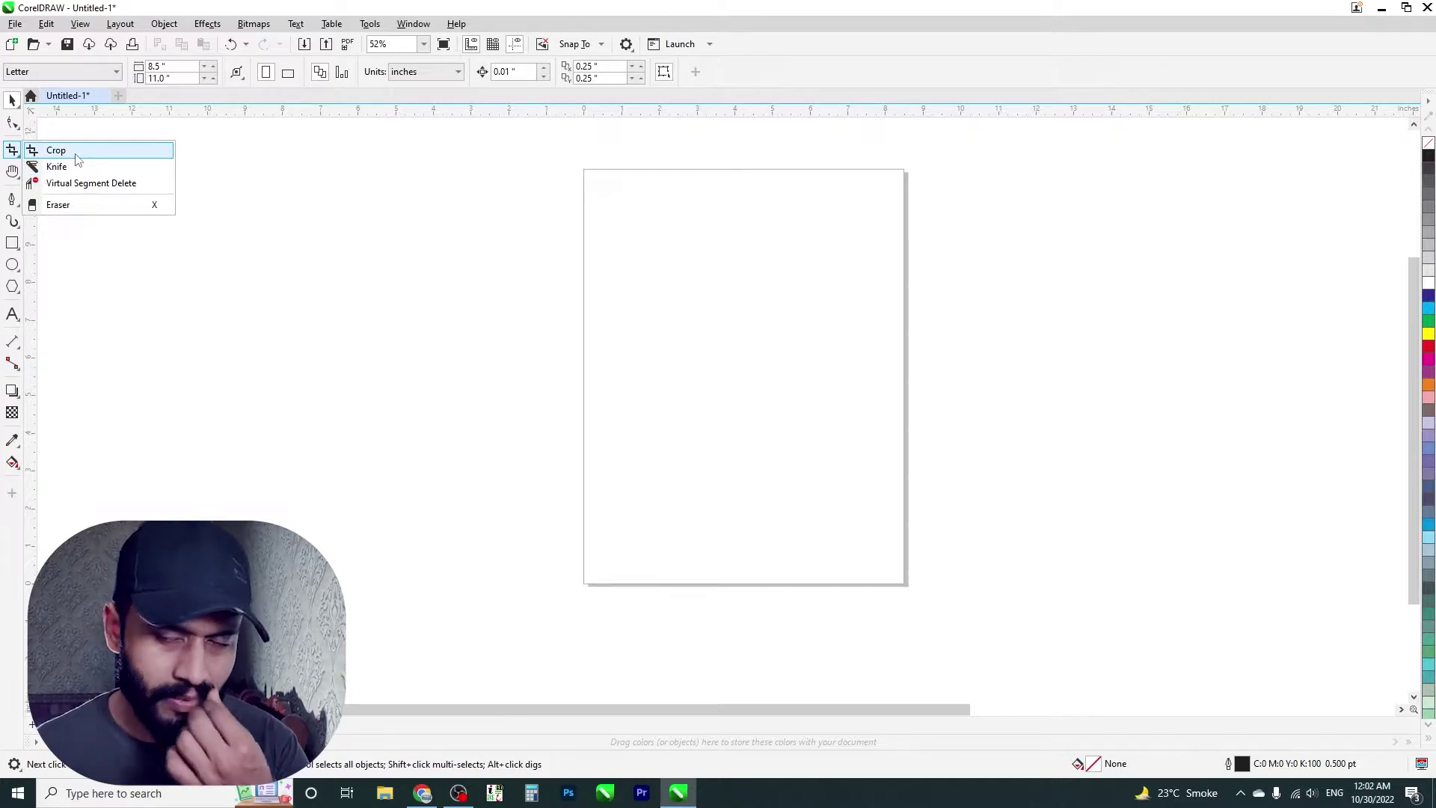
{"action": "left_click", "coordinate": [78, 155]}
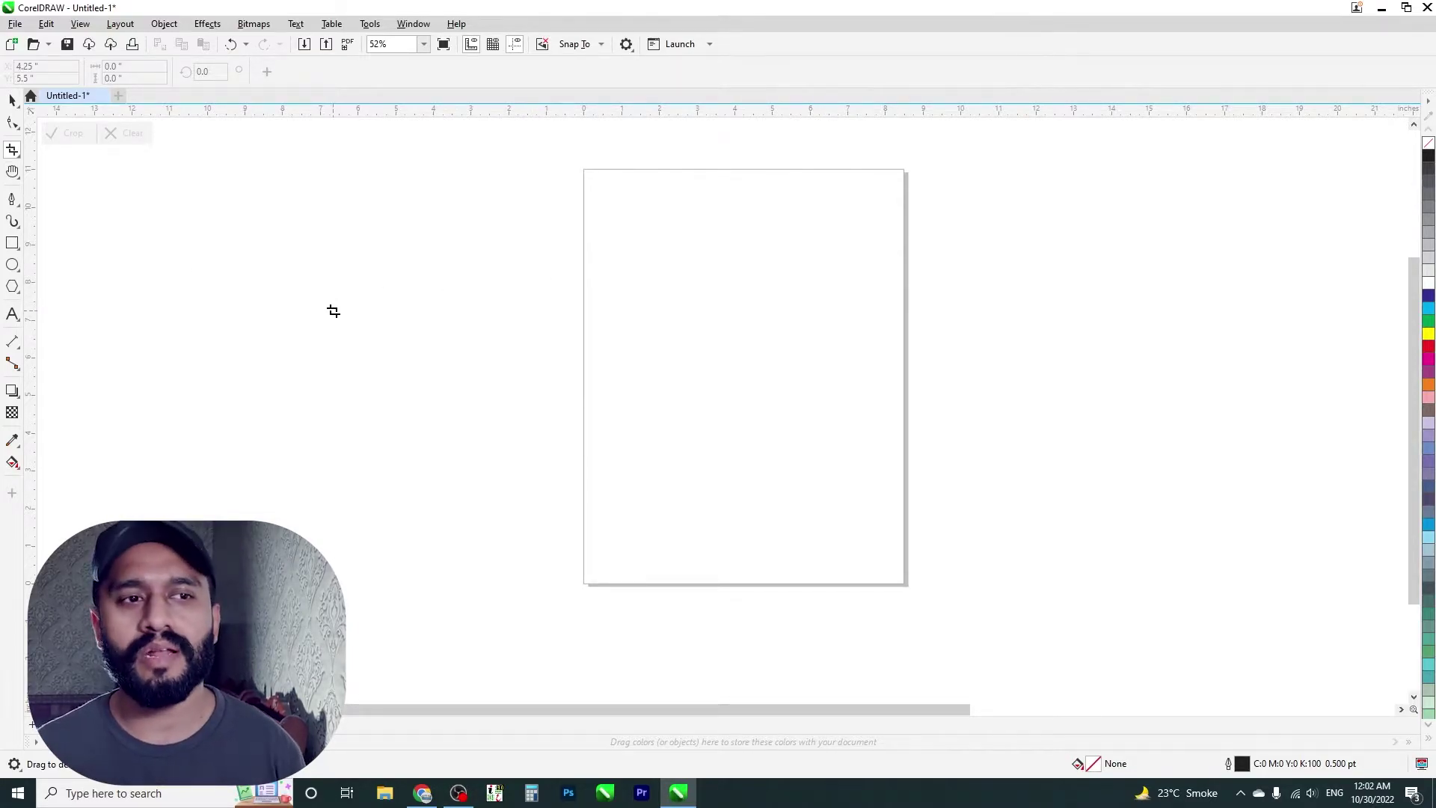
{"action": "left_click", "coordinate": [12, 243]}
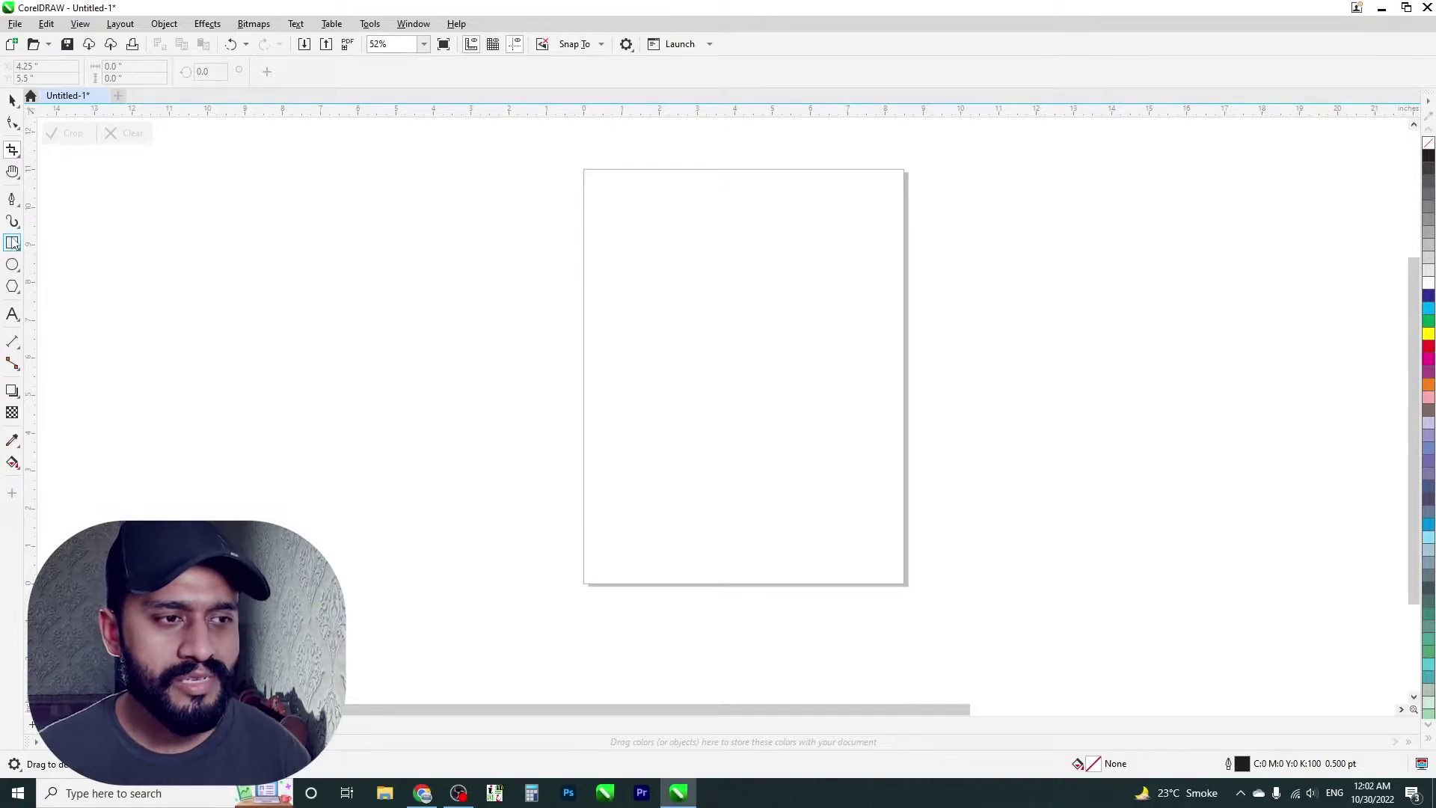
{"action": "left_click_drag", "start_coordinate": [505, 286], "coordinate": [667, 483]}
{"action": "key", "text": "space"}
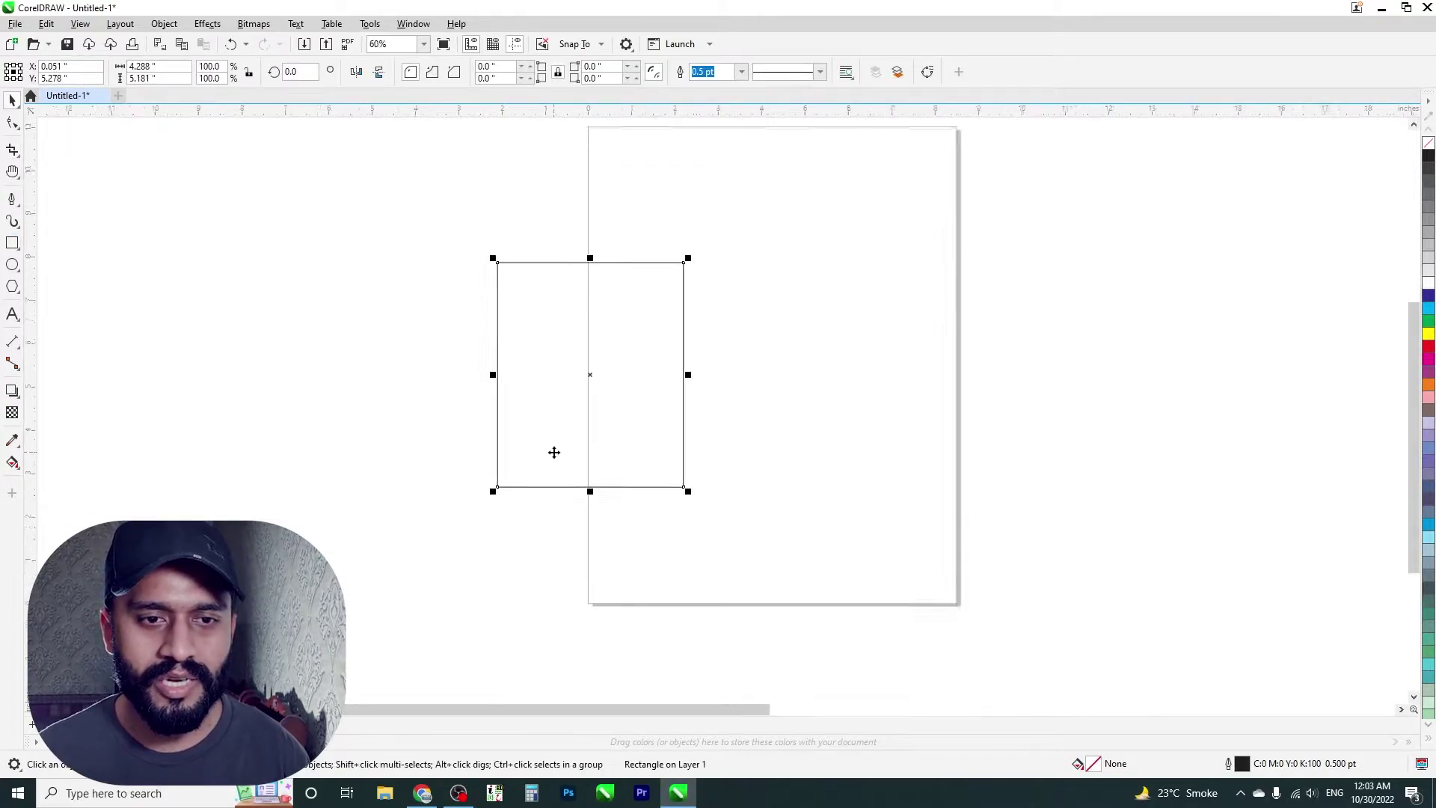
{"action": "scroll", "coordinate": [577, 452], "scroll_direction": "up", "scroll_amount": 1}
{"action": "left_click", "coordinate": [1429, 296]}
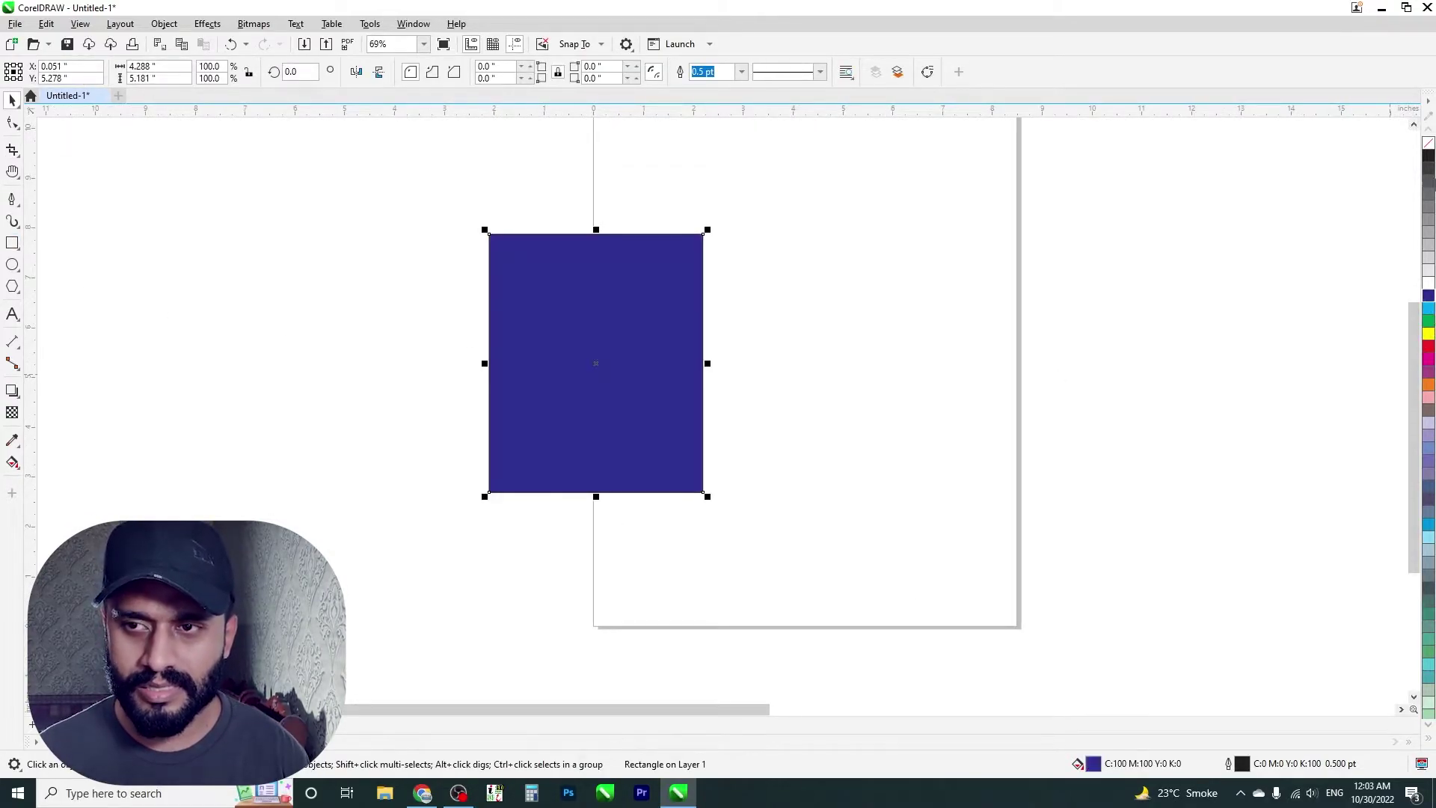
{"action": "right_click", "coordinate": [1428, 145]}
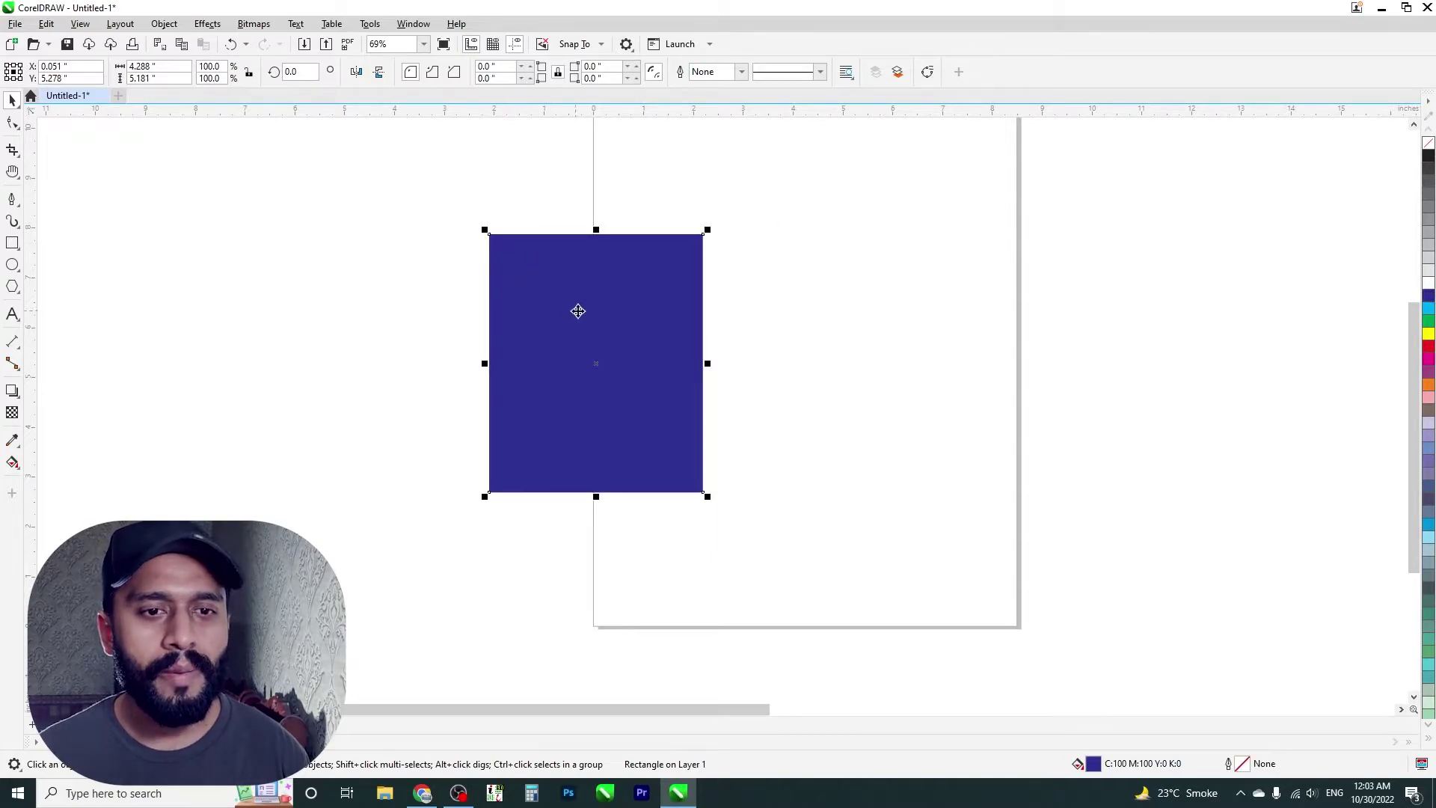
- Crop the blue rectangle down to a smaller near-square block straddling the page edge
{"action": "left_click", "coordinate": [12, 150]}
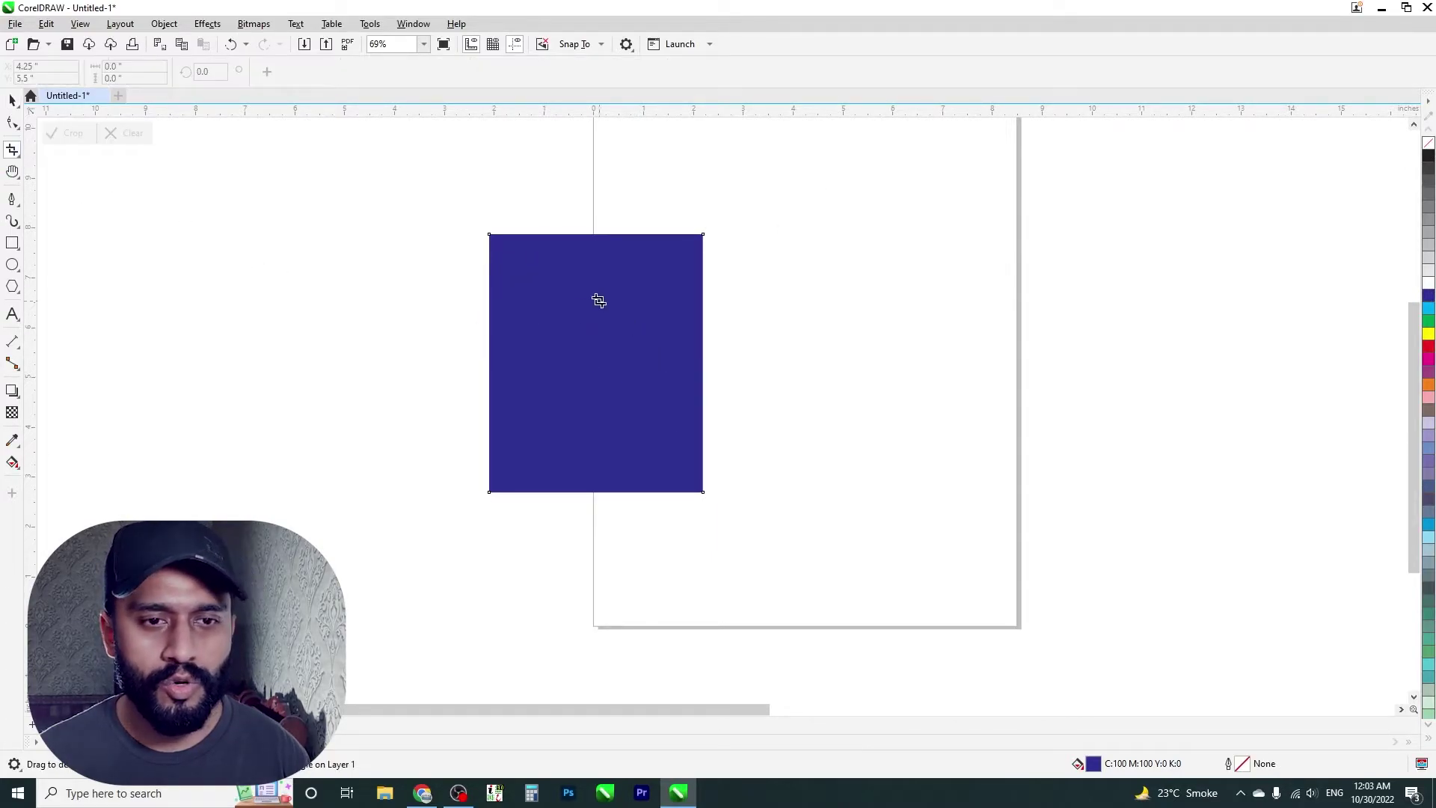
{"action": "left_click_drag", "start_coordinate": [579, 263], "coordinate": [686, 386]}
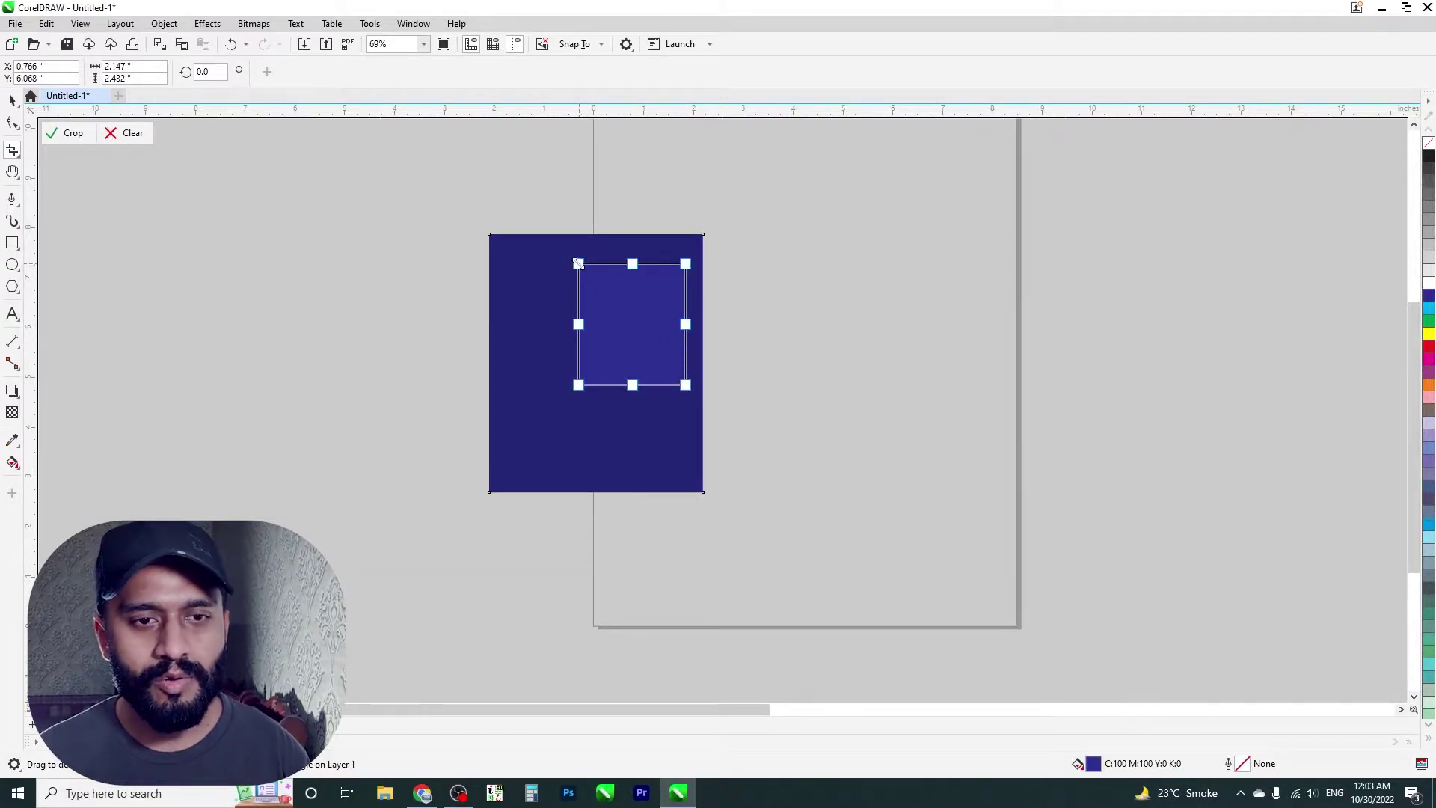
{"action": "left_click_drag", "start_coordinate": [579, 263], "coordinate": [575, 259]}
{"action": "left_click_drag", "start_coordinate": [574, 321], "coordinate": [550, 322]}
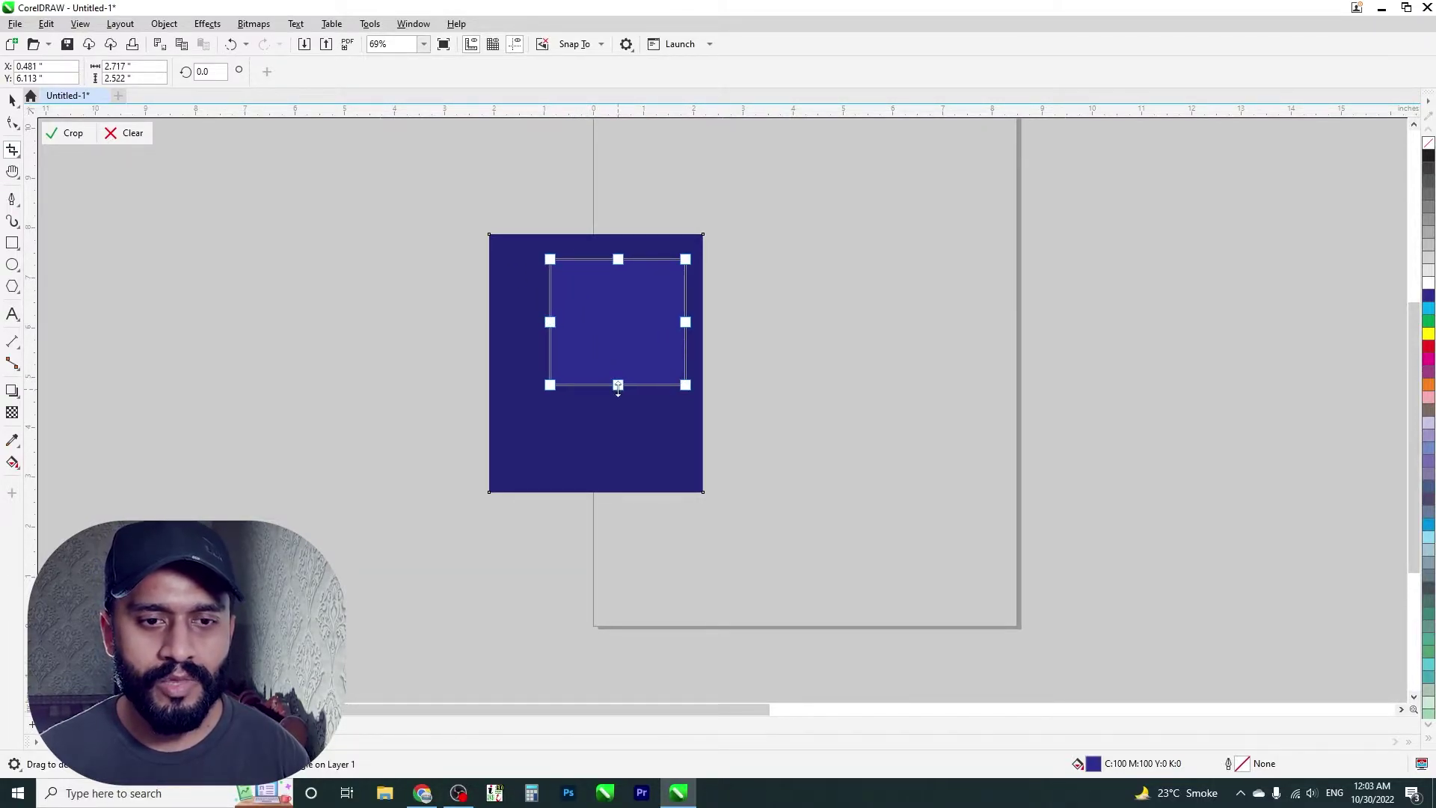
{"action": "left_click_drag", "start_coordinate": [618, 386], "coordinate": [617, 410]}
{"action": "left_click", "coordinate": [68, 132]}
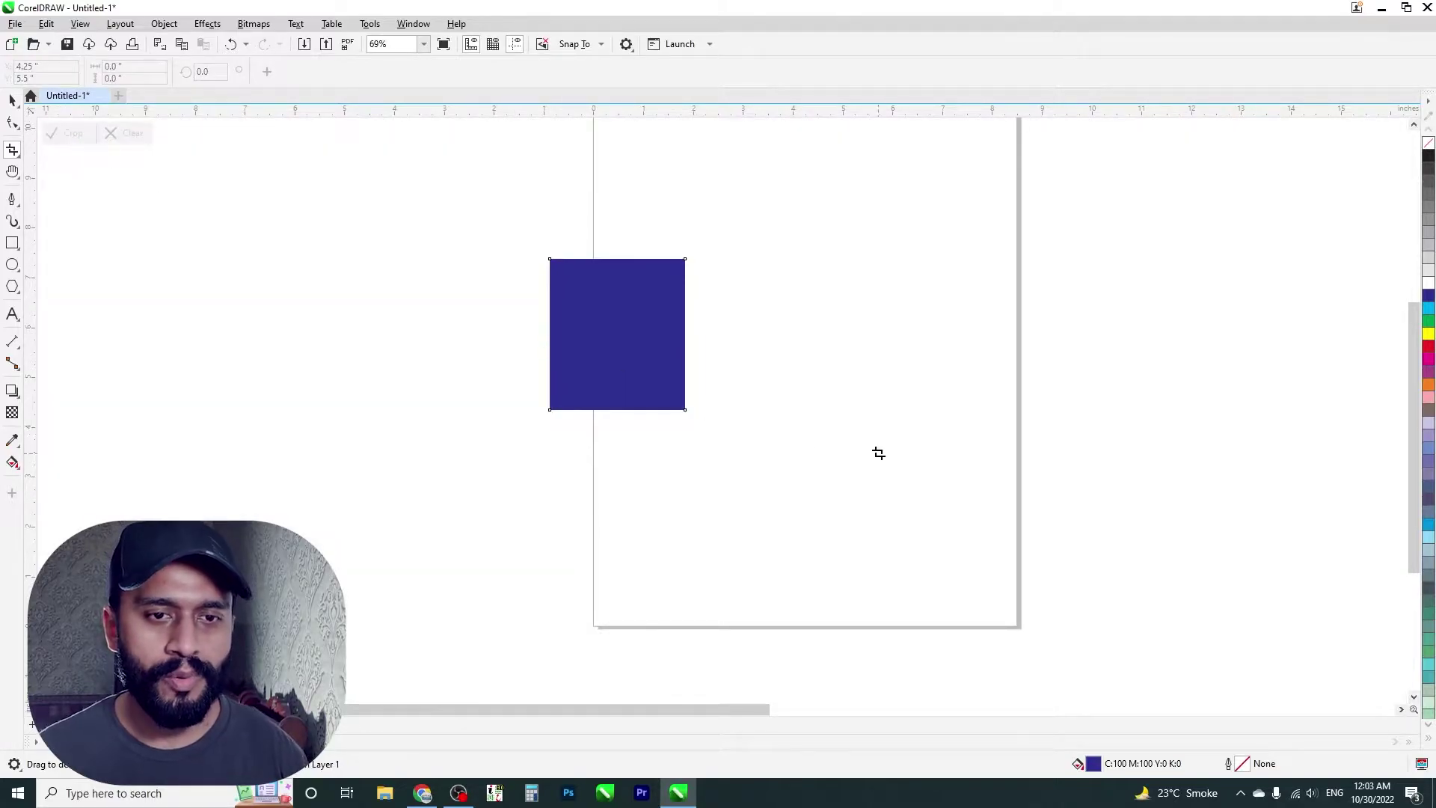
{"action": "left_click", "coordinate": [12, 99]}
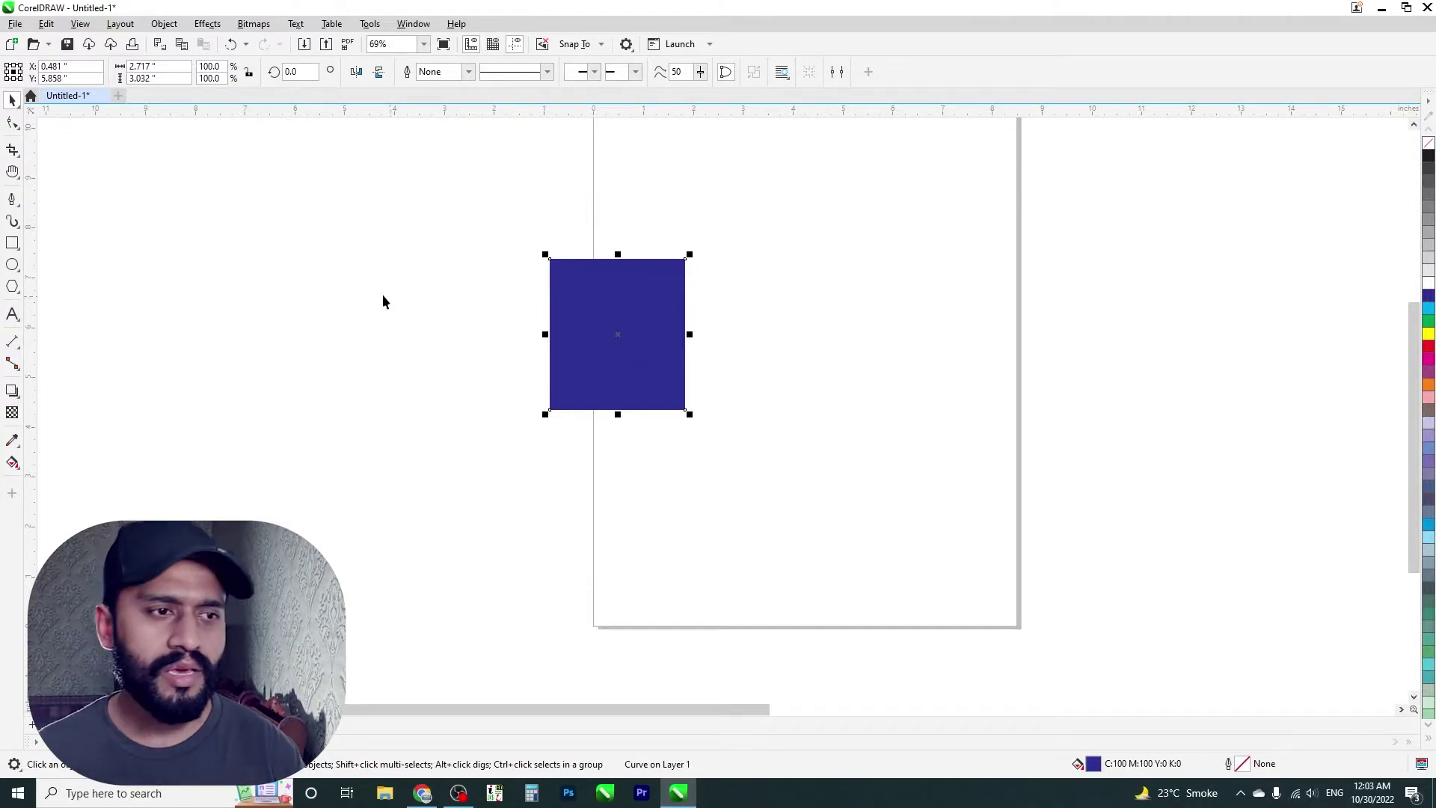
- Delete the blue block and draw an empty rectangle on the upper page
{"action": "key", "text": "Delete"}
{"action": "left_click", "coordinate": [12, 149]}
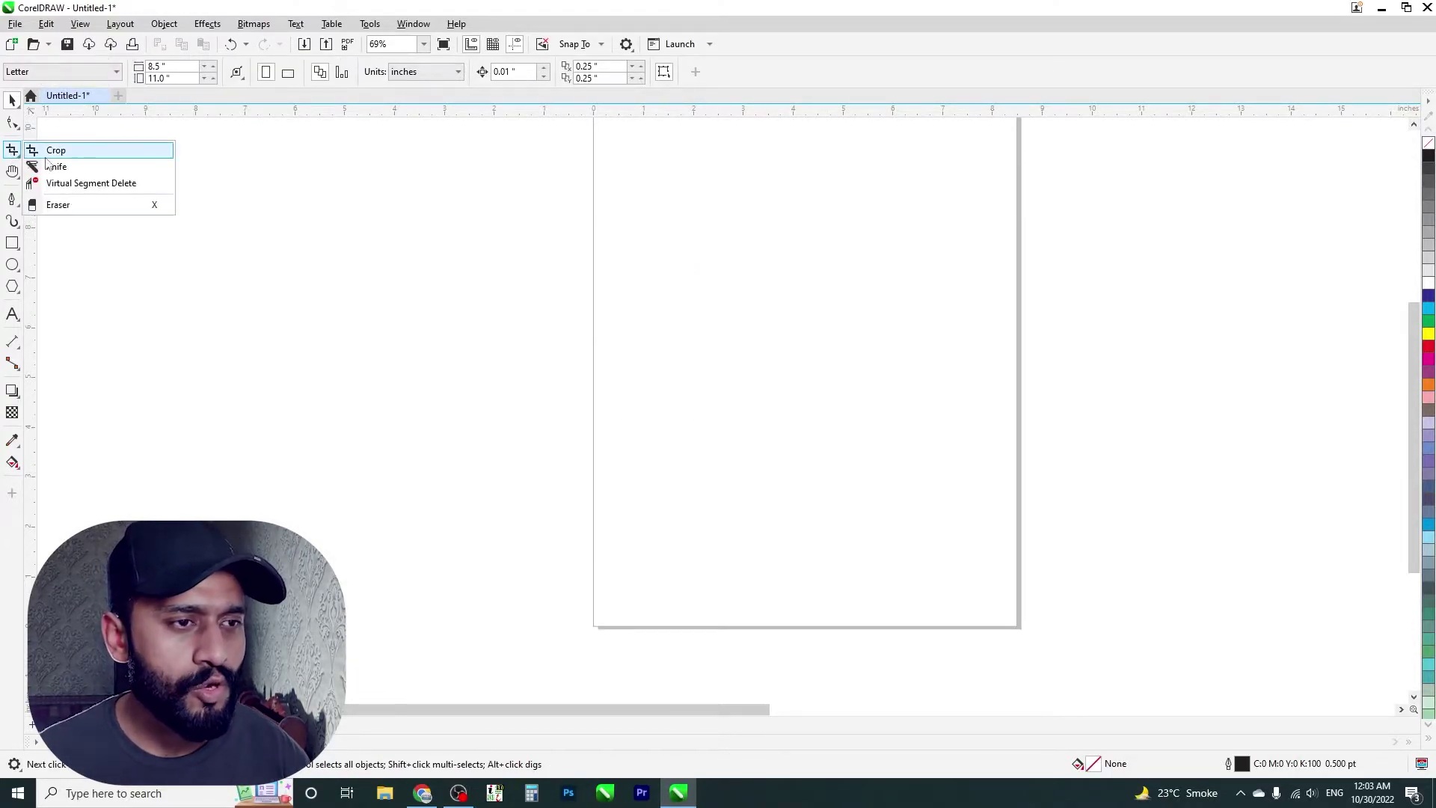
{"action": "left_click", "coordinate": [52, 167]}
{"action": "left_click", "coordinate": [12, 243]}
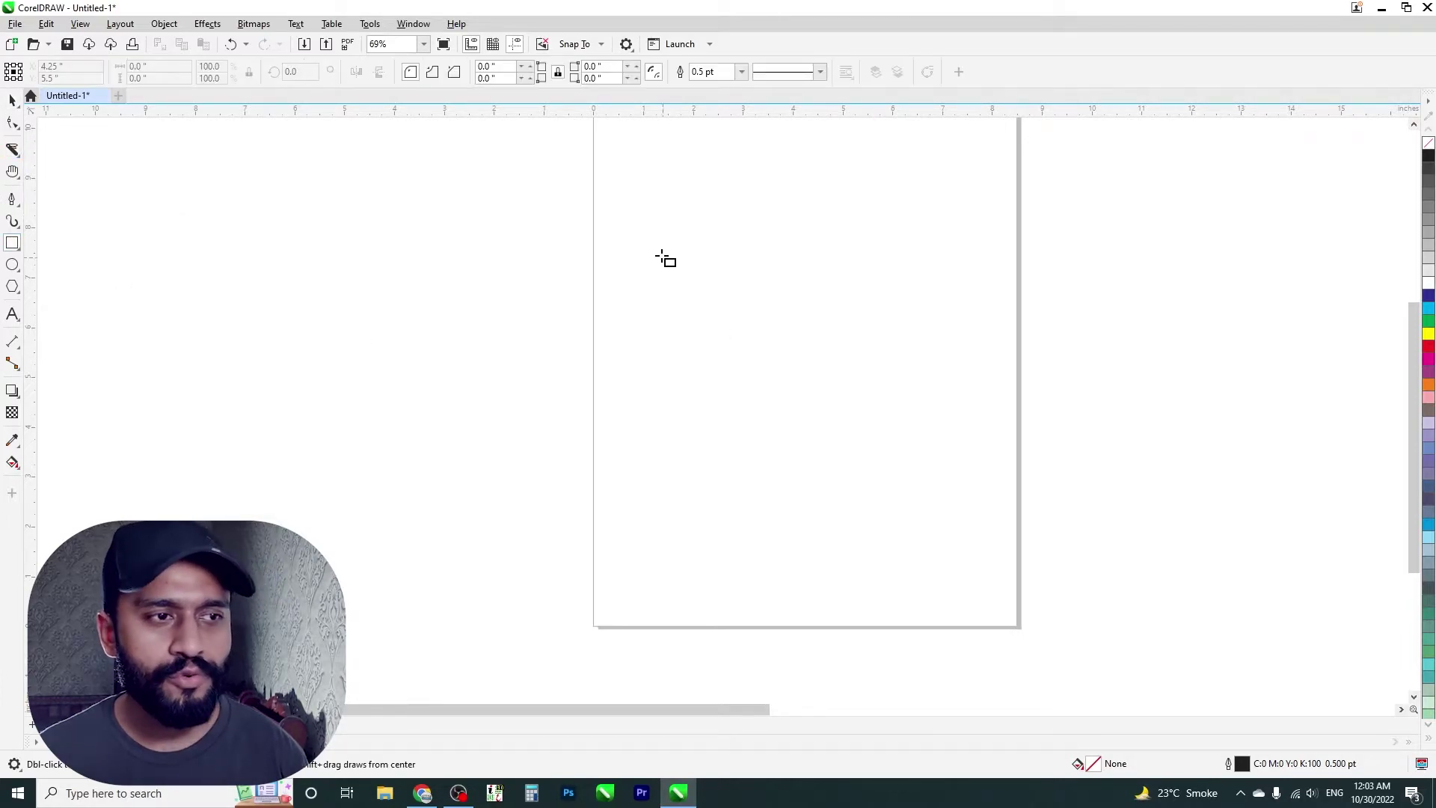
{"action": "left_click_drag", "start_coordinate": [660, 258], "coordinate": [934, 430]}
{"action": "key", "text": "space"}
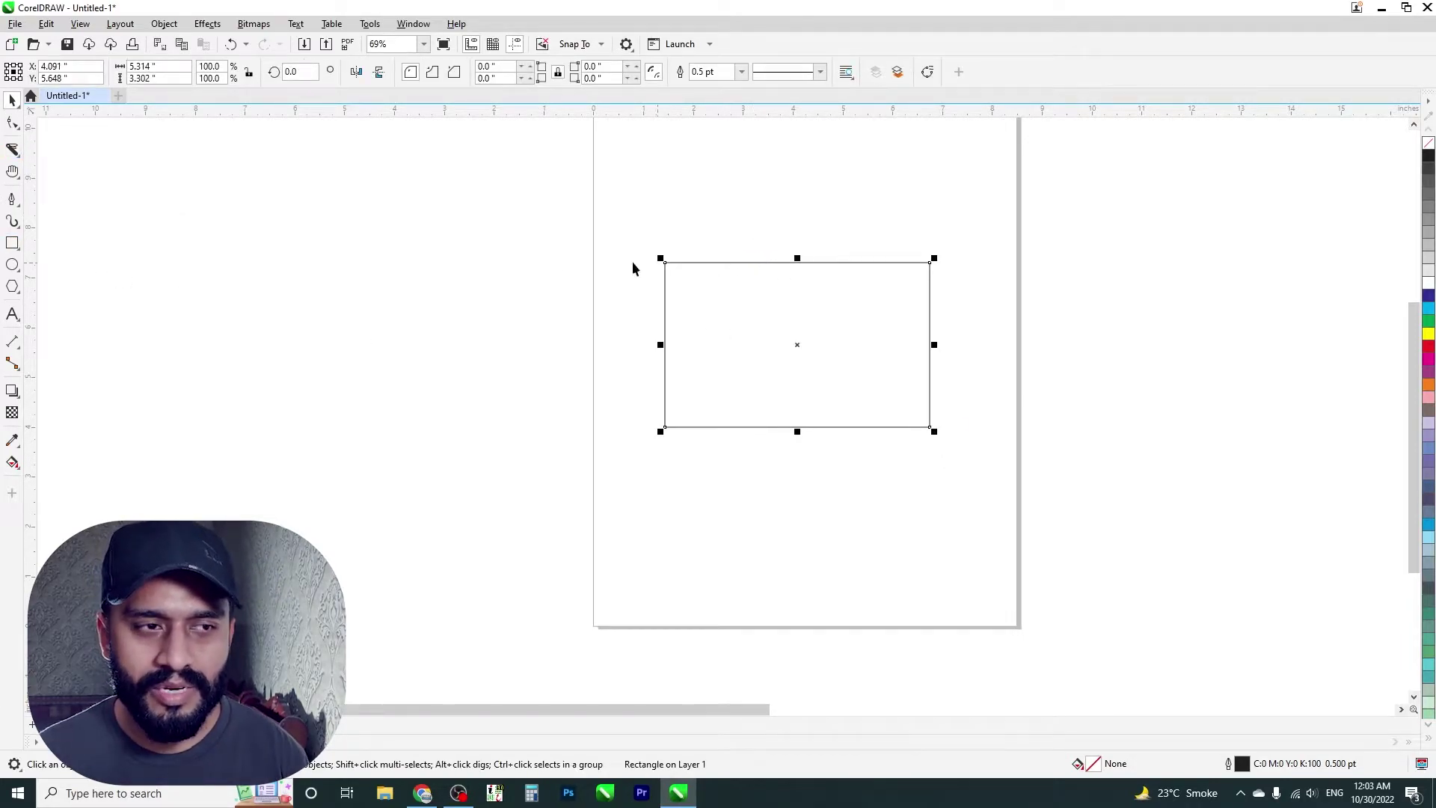
- Slice the rectangle with the Knife from its top edge to its bottom edge near the left side
{"action": "left_click", "coordinate": [12, 150]}
{"action": "left_click", "coordinate": [13, 149]}
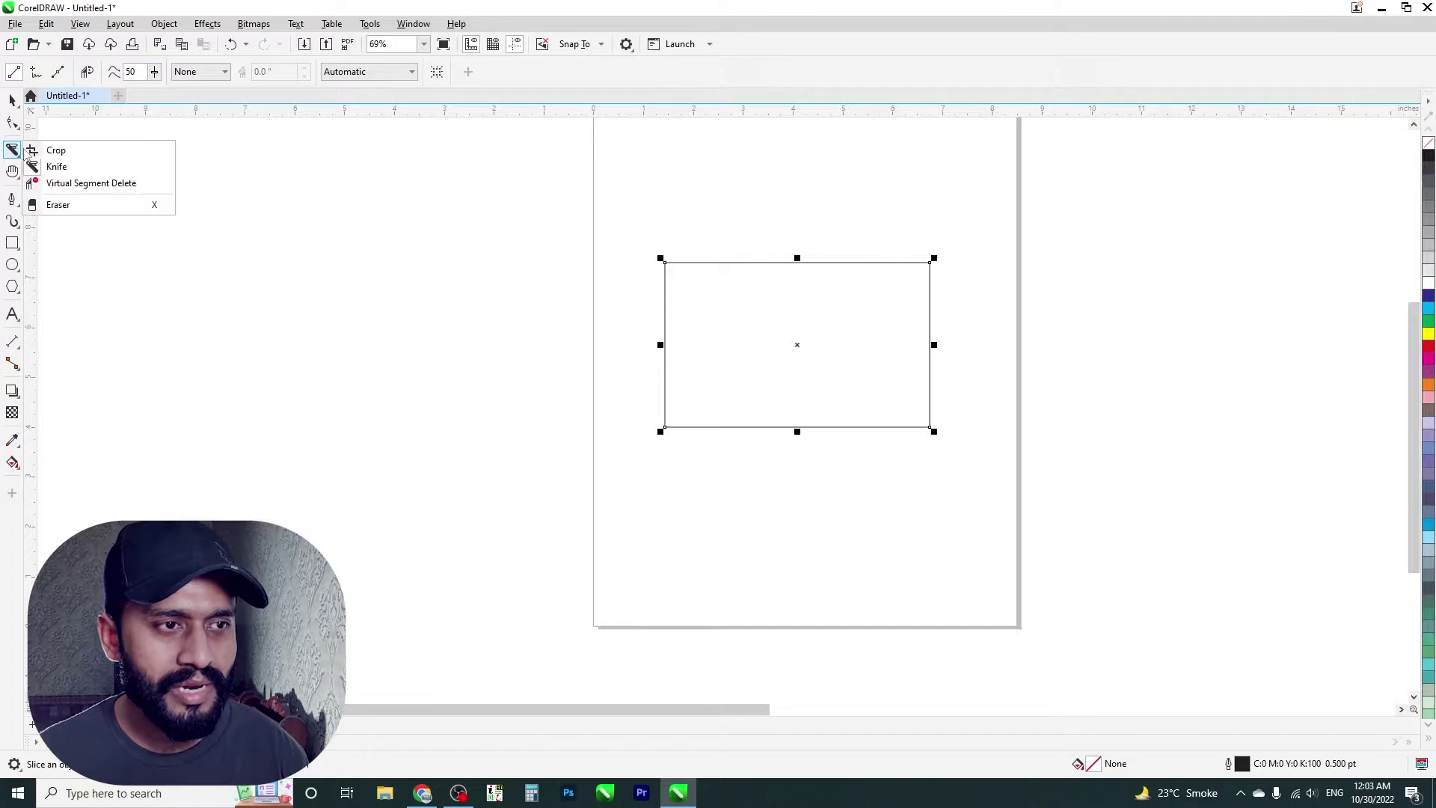
{"action": "left_click", "coordinate": [53, 164]}
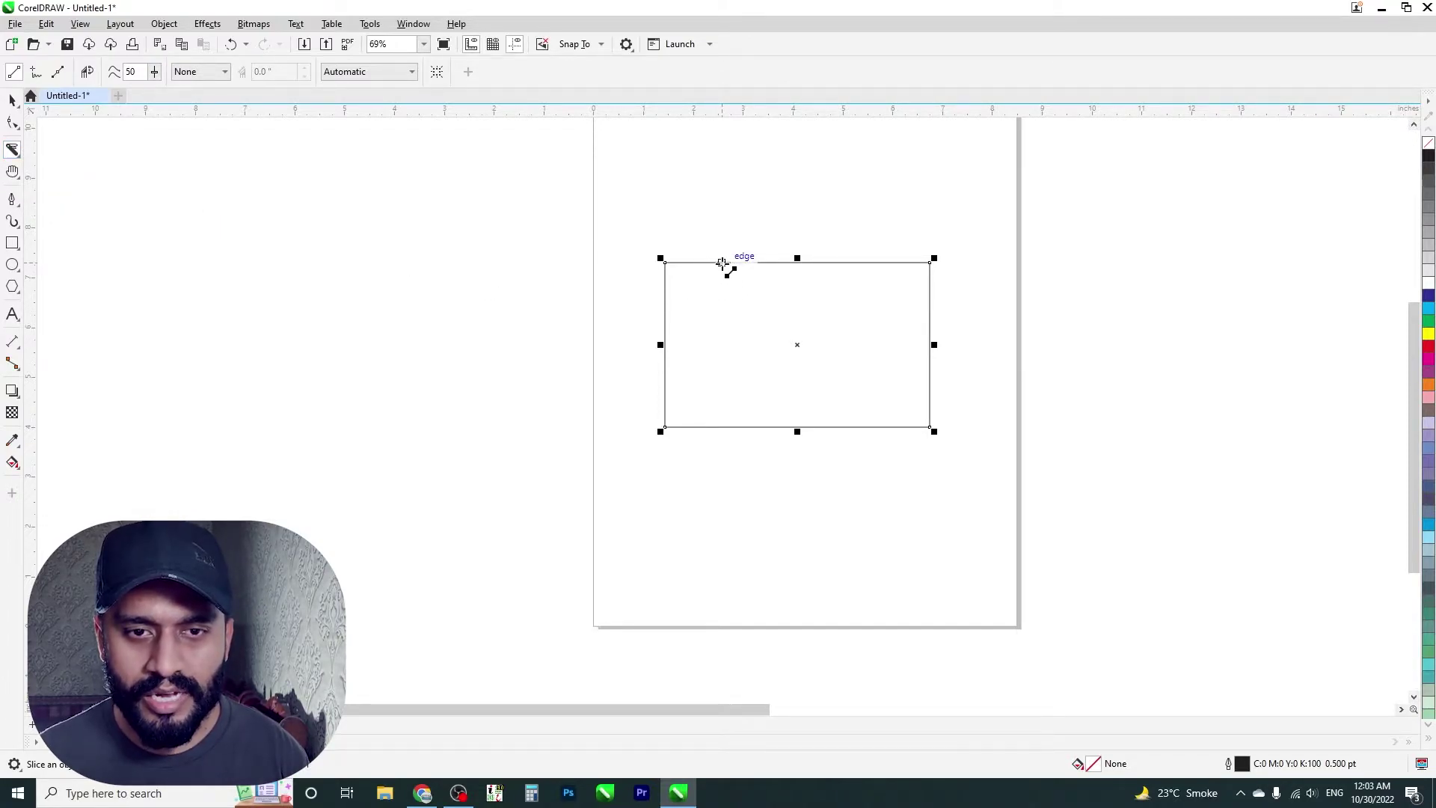
{"action": "left_click", "coordinate": [722, 262]}
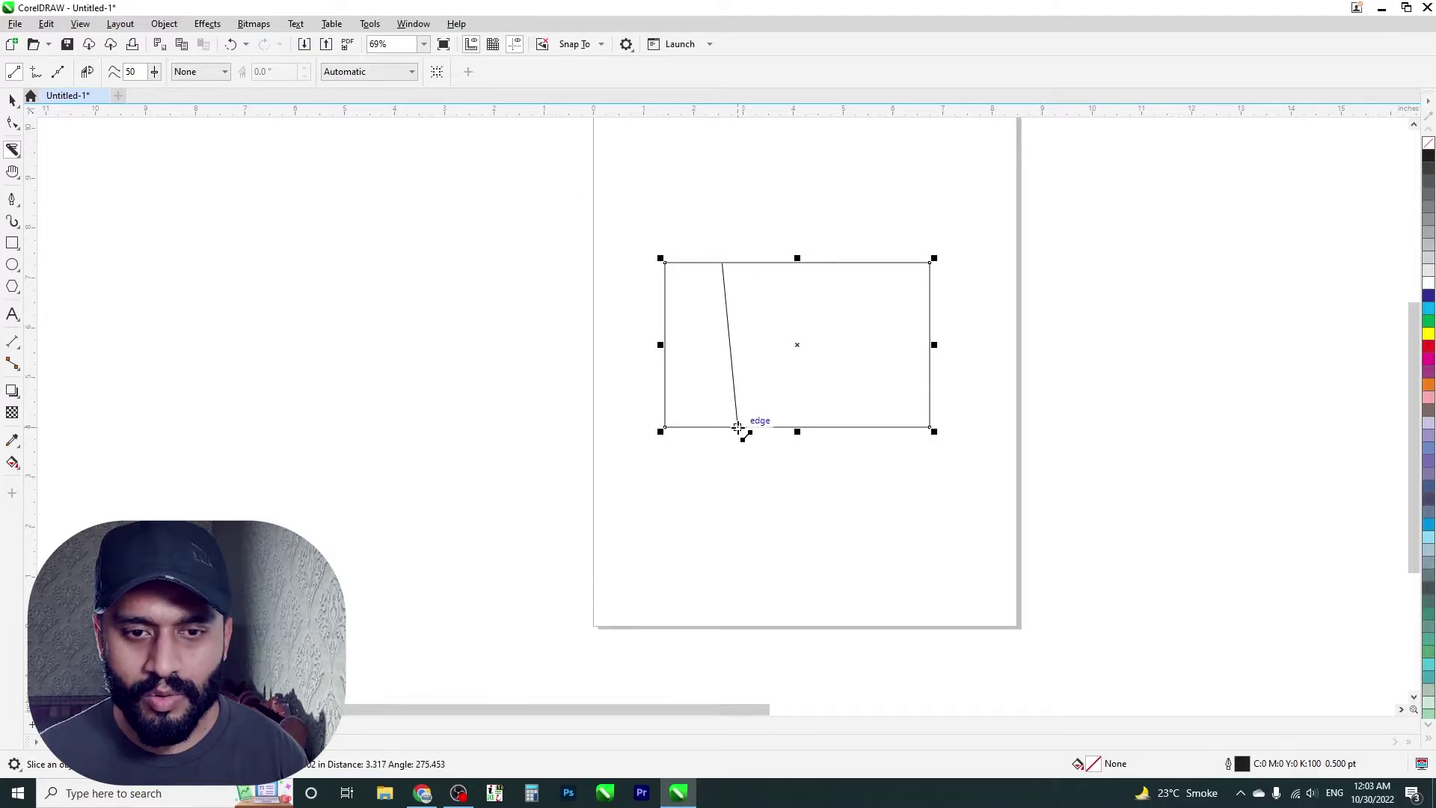
{"action": "left_click", "coordinate": [738, 427]}
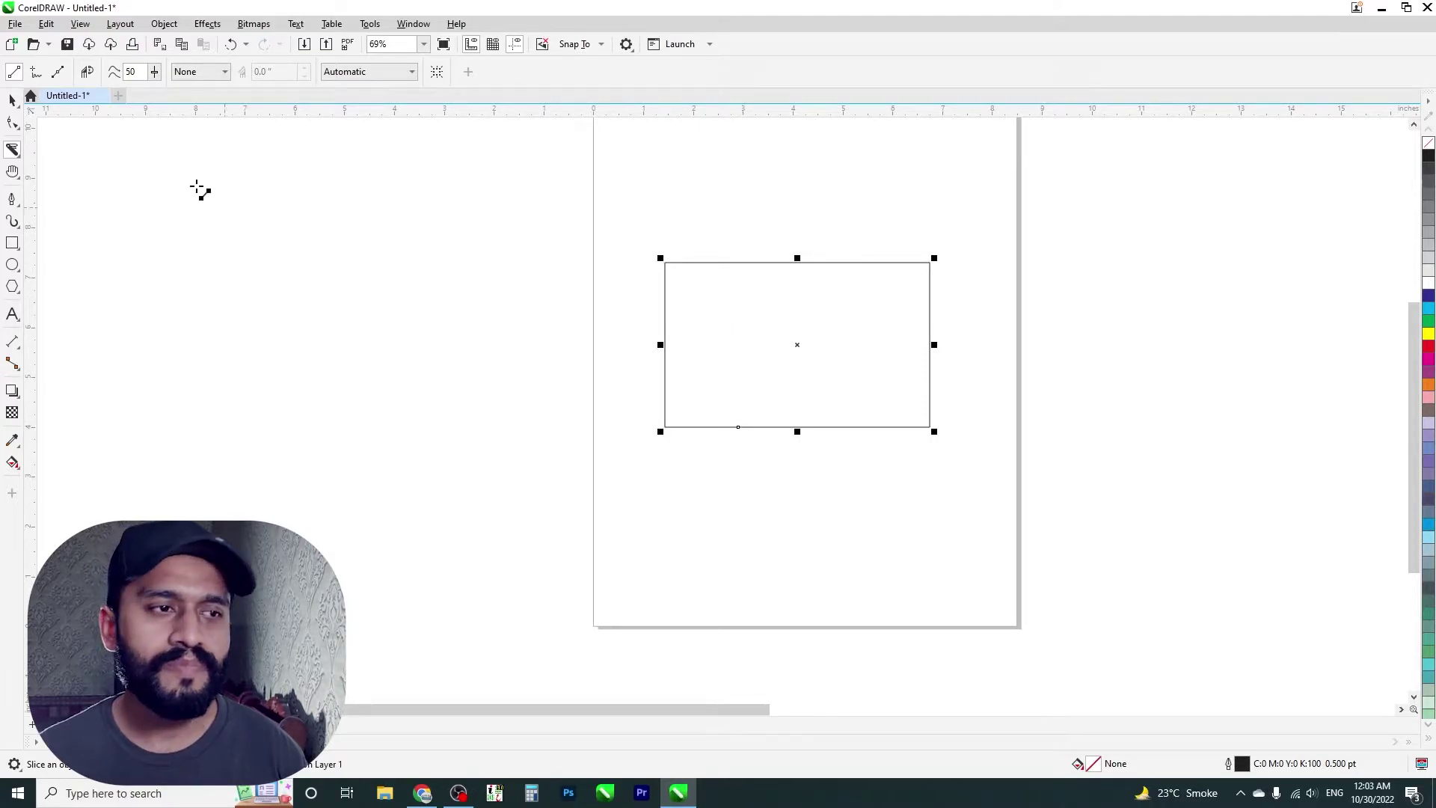
{"action": "left_click", "coordinate": [10, 102]}
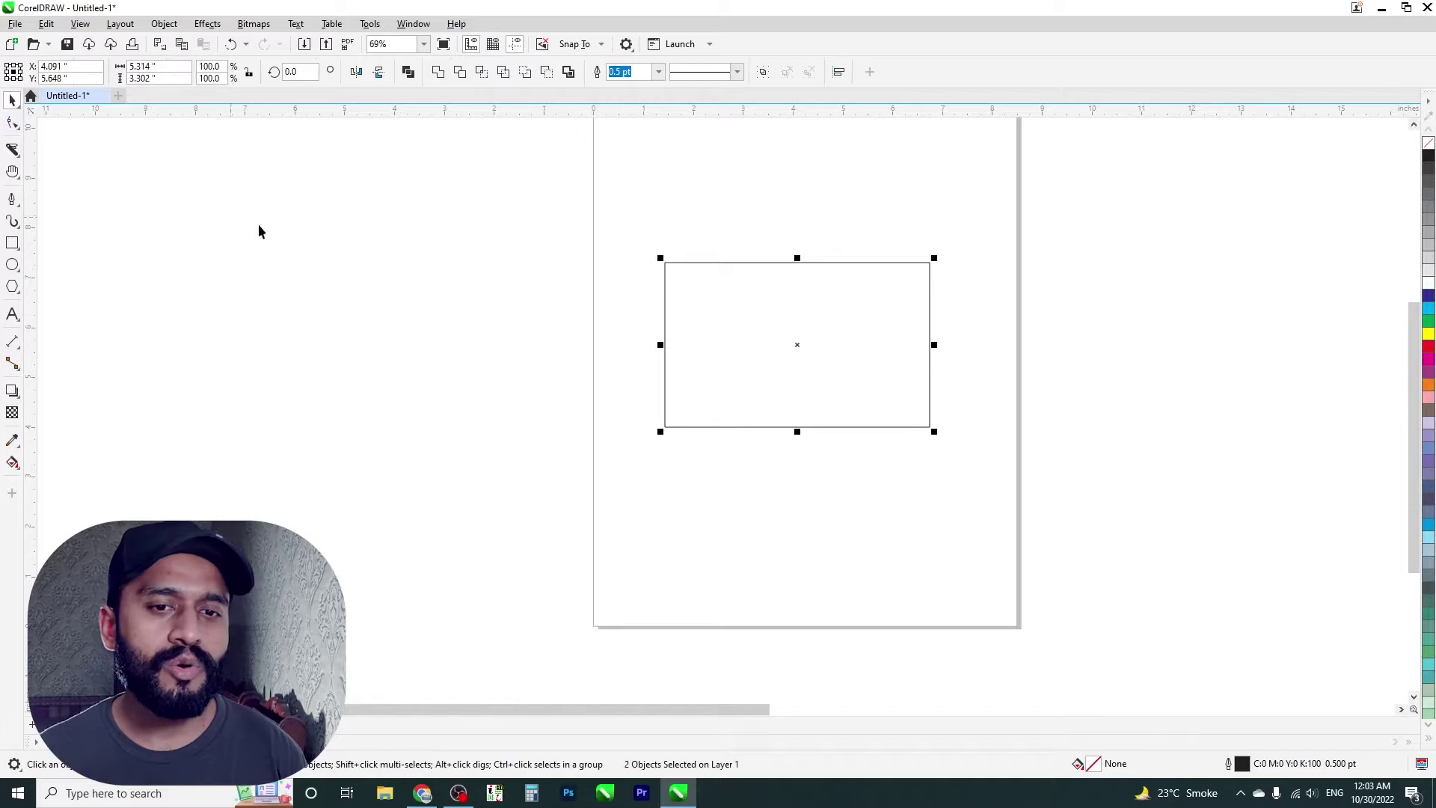
{"action": "left_click", "coordinate": [726, 303]}
{"action": "left_click", "coordinate": [667, 284]}
- Drag the left piece off the page's left side, then erase both pieces with Virtual Segment Delete
{"action": "left_click_drag", "start_coordinate": [666, 300], "coordinate": [477, 287]}
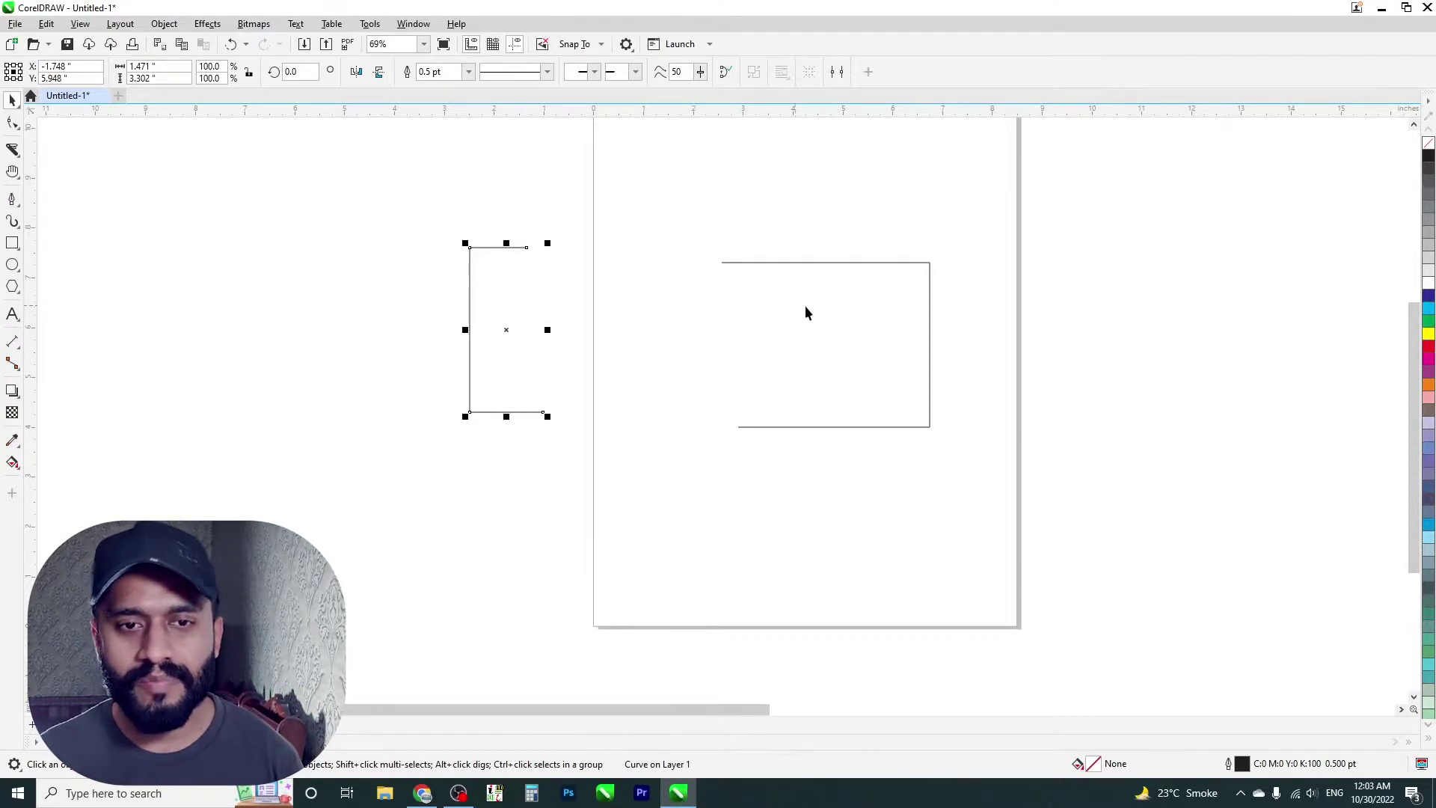
{"action": "left_click", "coordinate": [804, 263]}
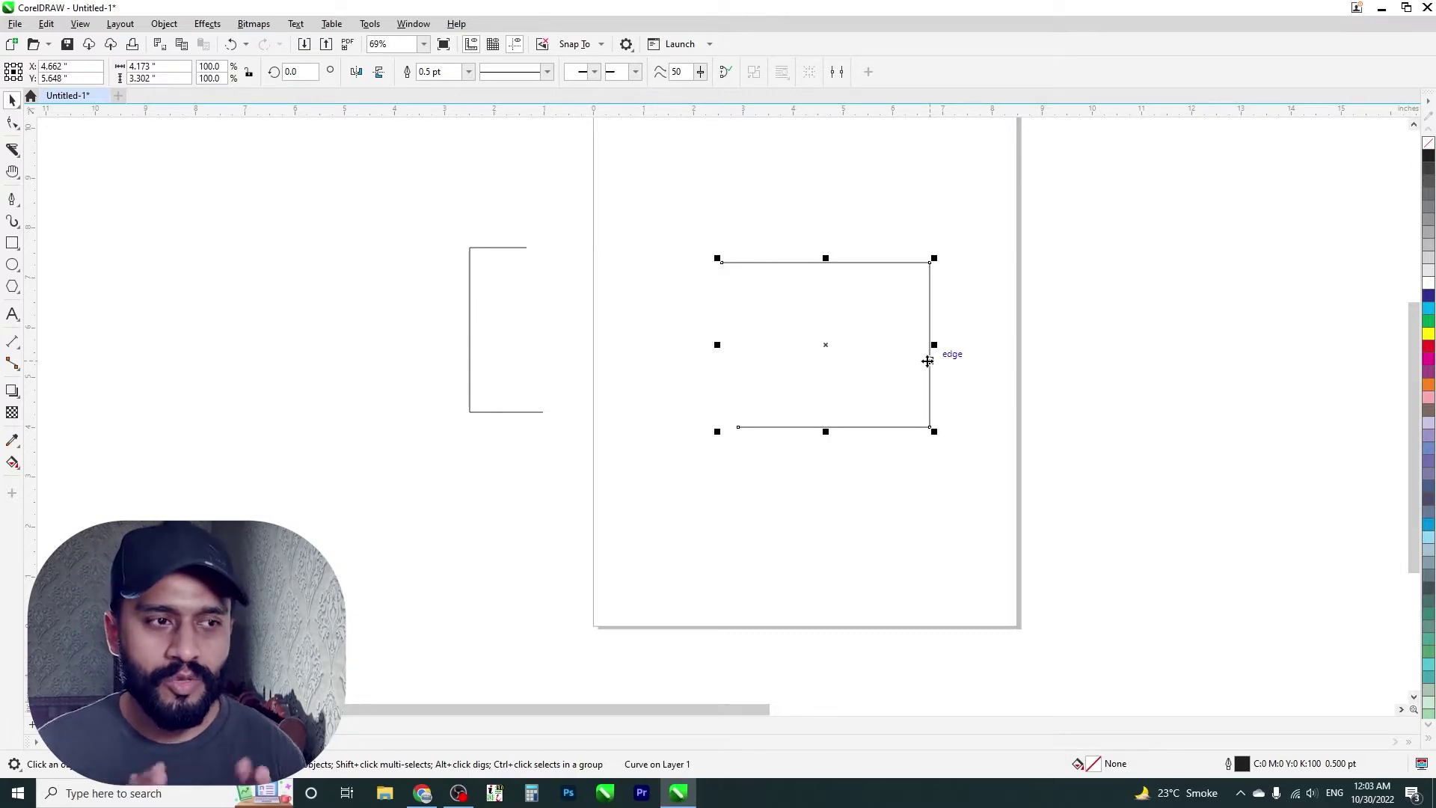
{"action": "left_click", "coordinate": [13, 150]}
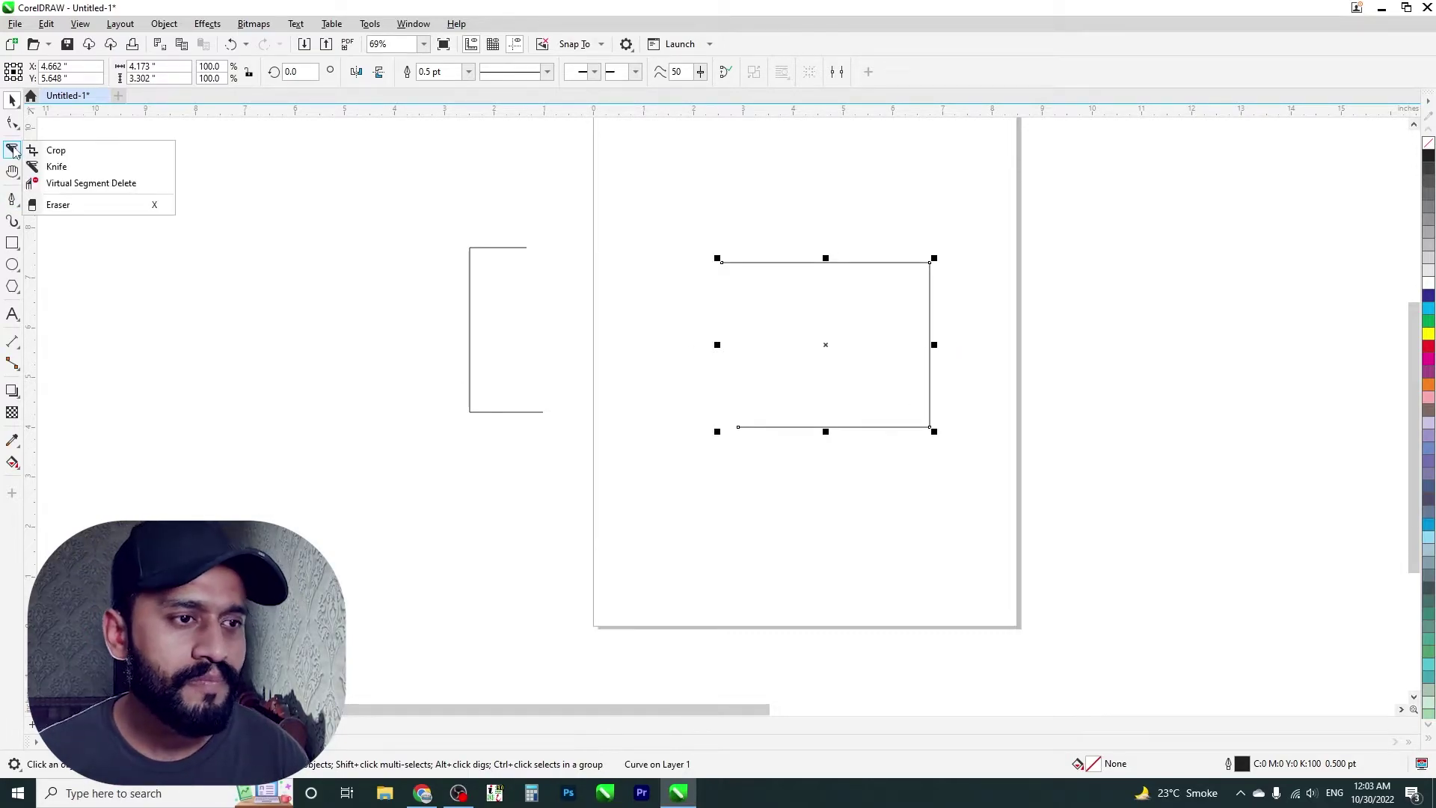
{"action": "left_click", "coordinate": [87, 184]}
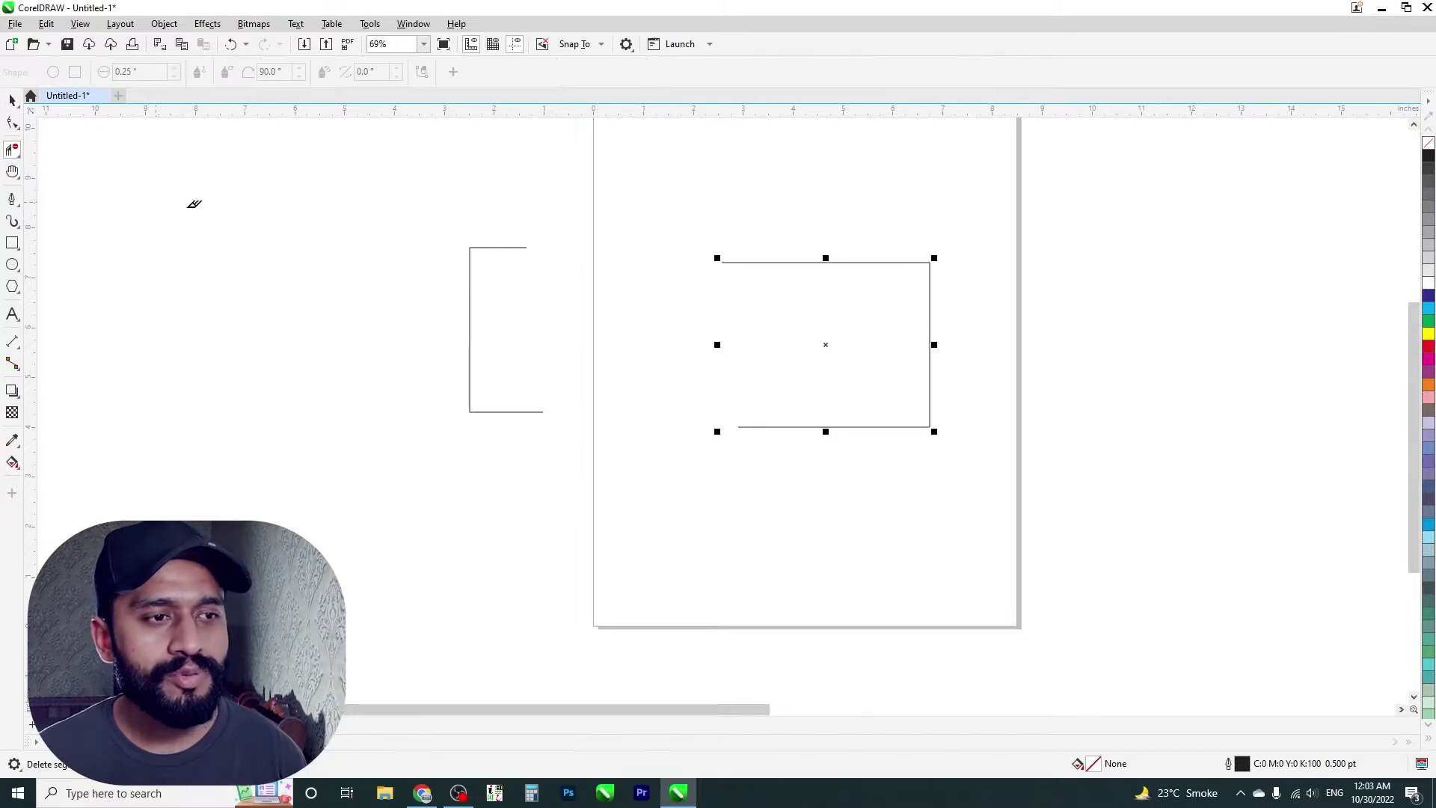
{"action": "left_click_drag", "start_coordinate": [501, 546], "coordinate": [514, 545]}
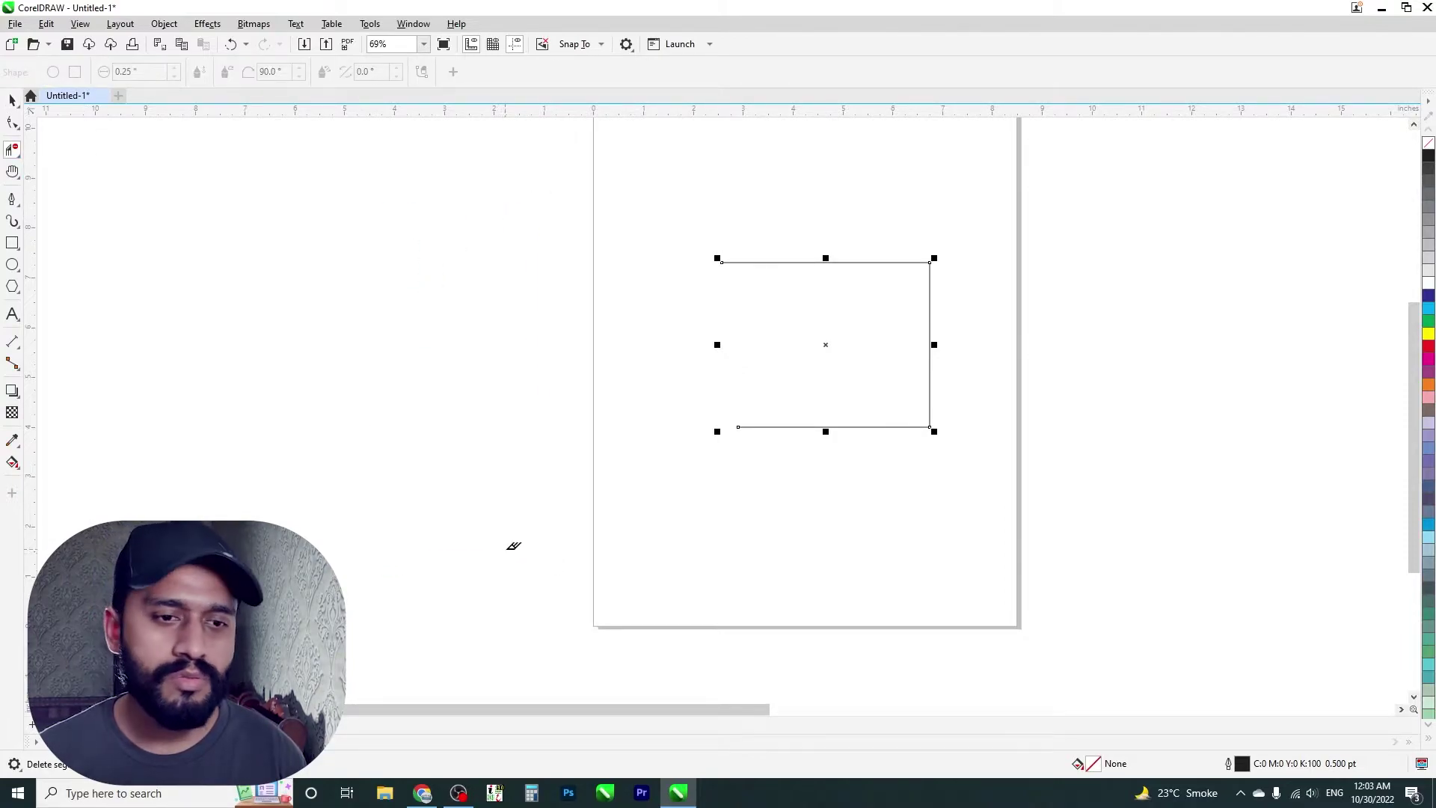
{"action": "left_click_drag", "start_coordinate": [804, 542], "coordinate": [767, 574]}
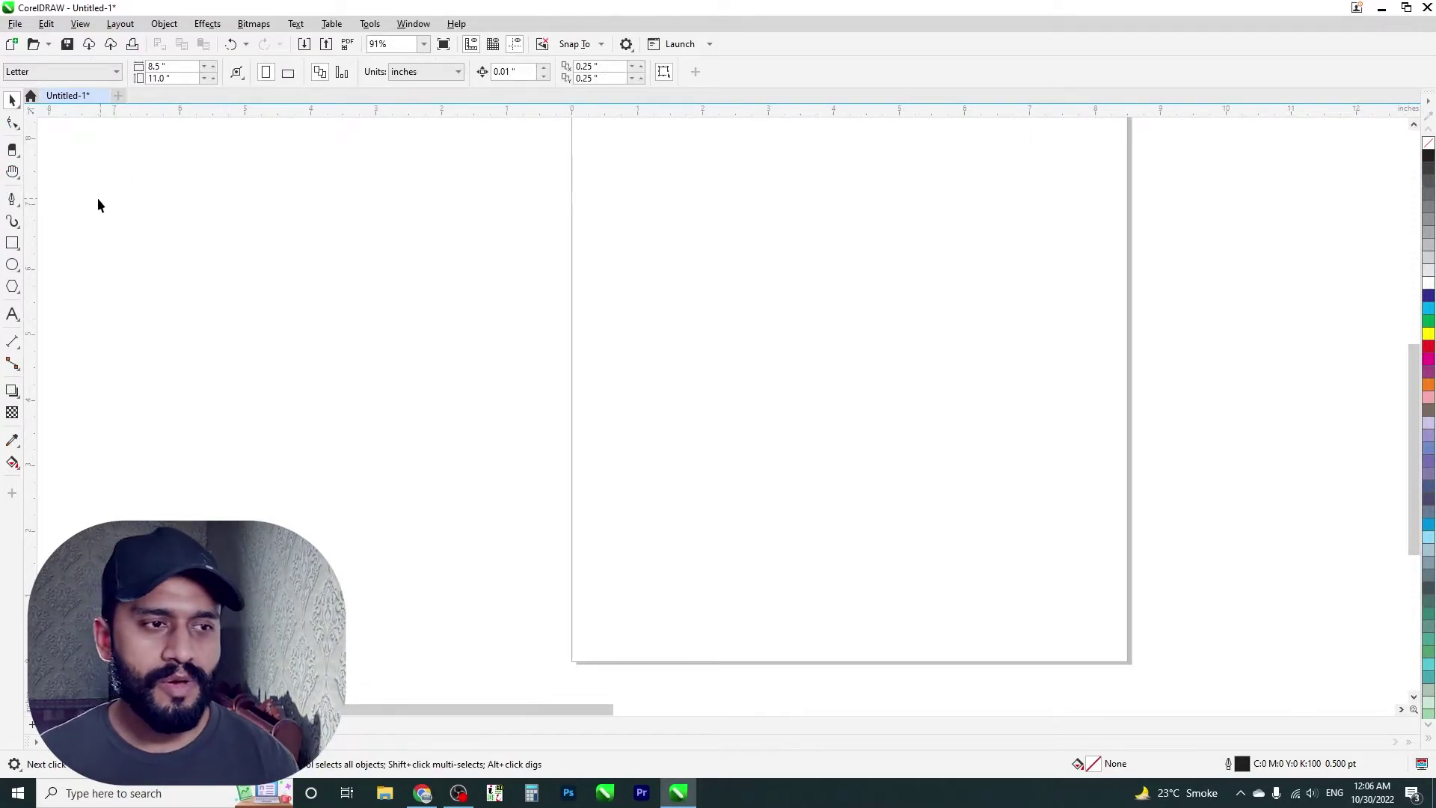
{"action": "left_click", "coordinate": [12, 243]}
{"action": "left_click_drag", "start_coordinate": [712, 260], "coordinate": [974, 428]}
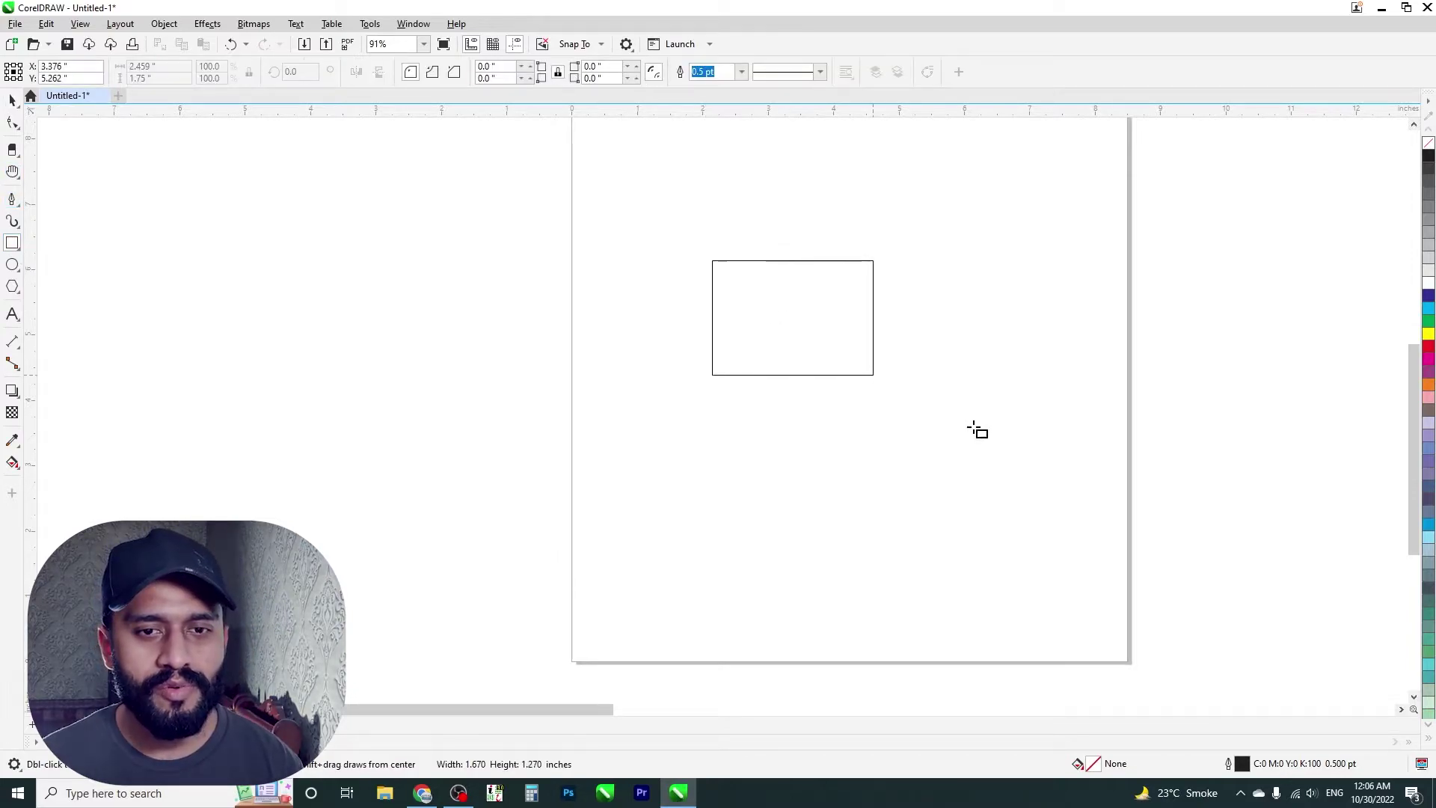
{"action": "left_click", "coordinate": [12, 149]}
{"action": "left_click_drag", "start_coordinate": [724, 267], "coordinate": [677, 311]}
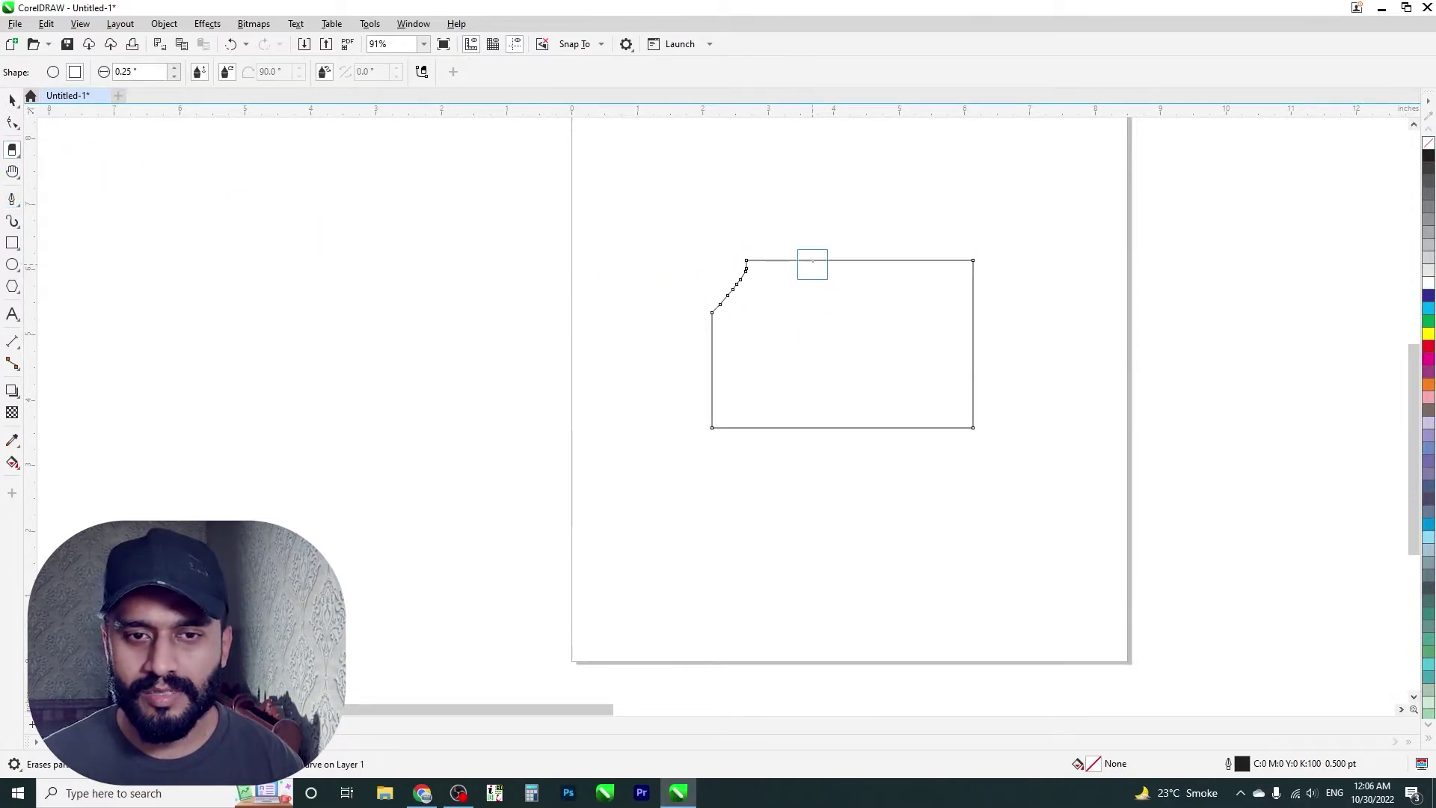
{"action": "left_click_drag", "start_coordinate": [812, 264], "coordinate": [715, 341]}
{"action": "left_click_drag", "start_coordinate": [756, 263], "coordinate": [696, 410]}
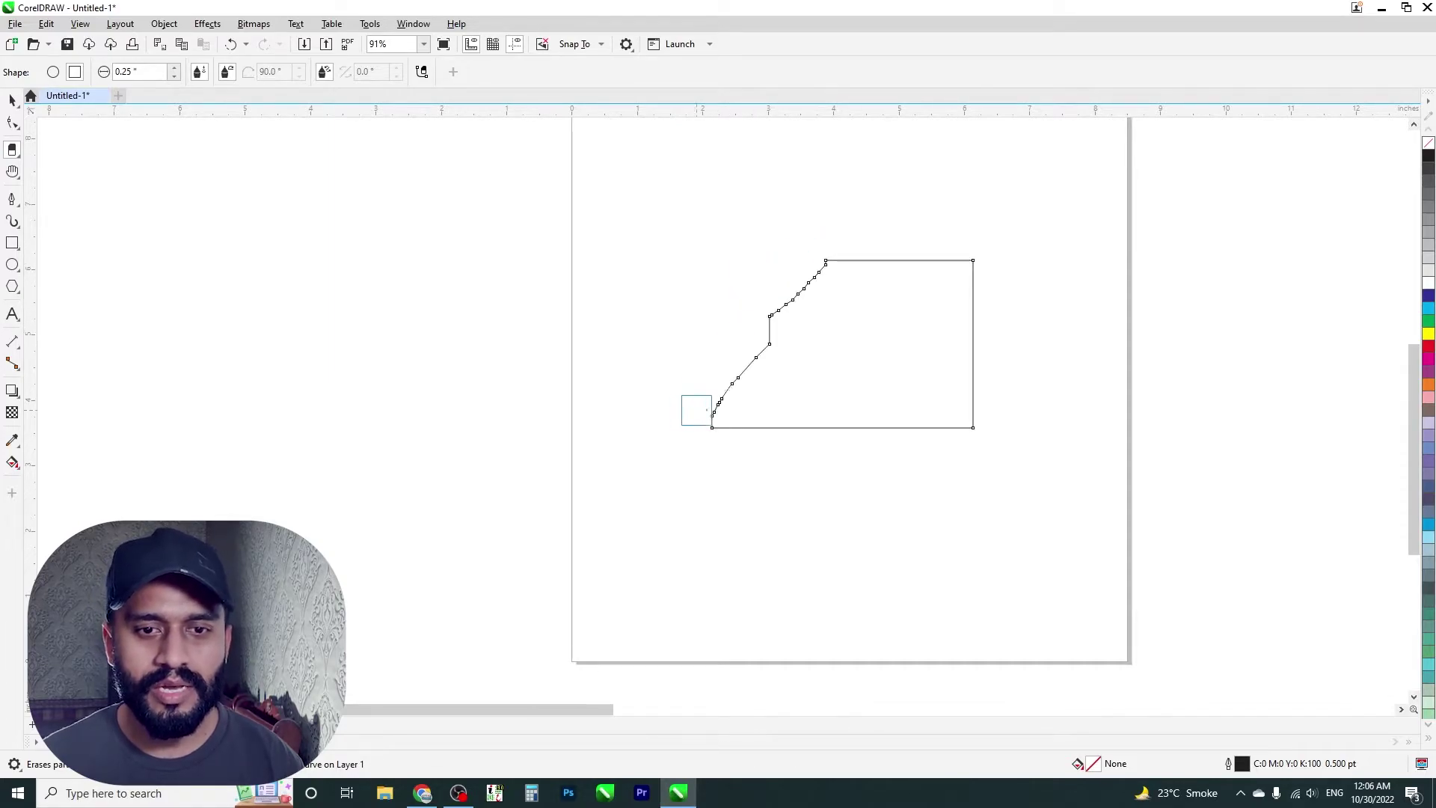
{"action": "left_click", "coordinate": [10, 100]}
{"action": "key", "text": "Delete"}
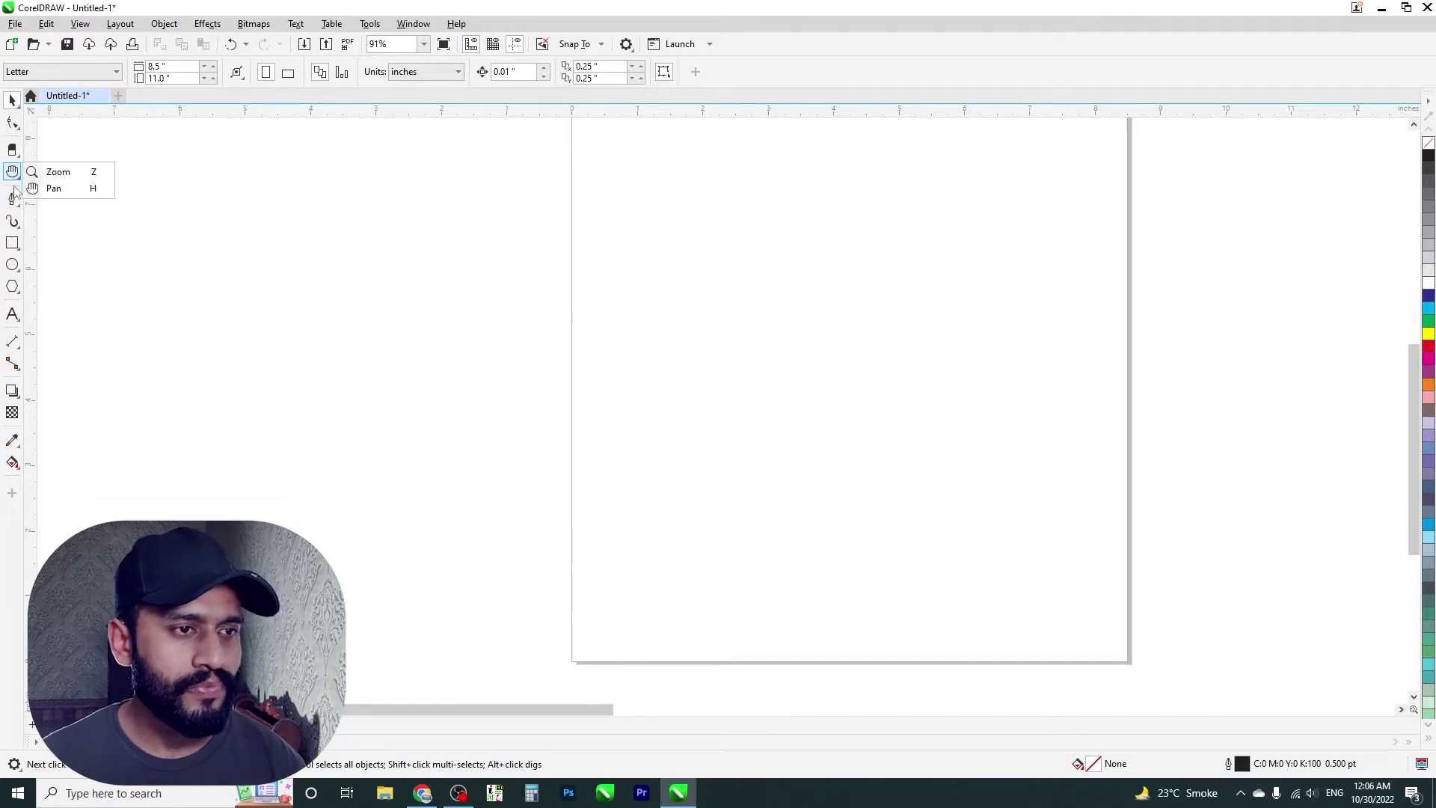
- Draw a rectangle and place an overlapping copy offset down and to the right
{"action": "left_click", "coordinate": [12, 204]}
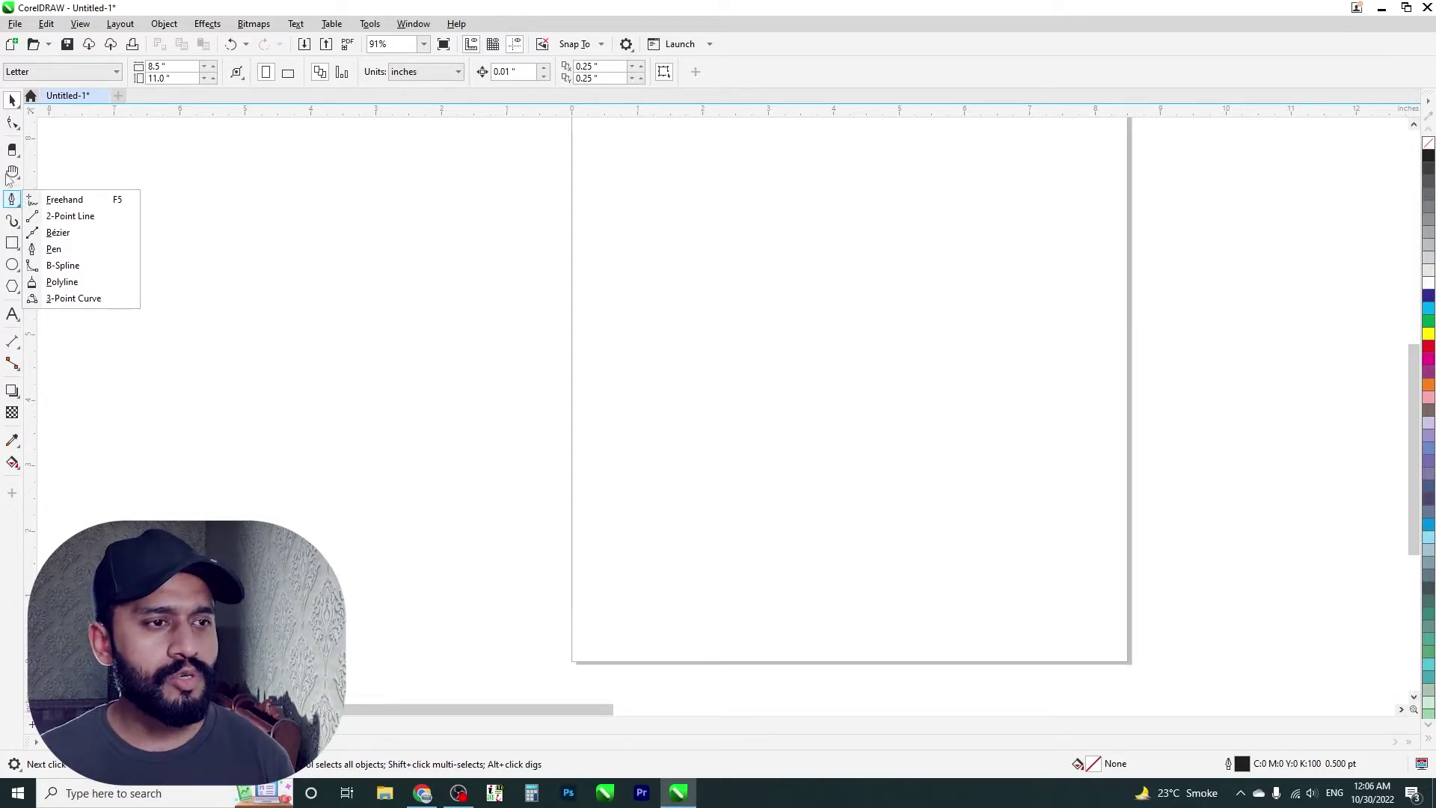
{"action": "left_click", "coordinate": [12, 242]}
{"action": "left_click_drag", "start_coordinate": [576, 252], "coordinate": [798, 438]}
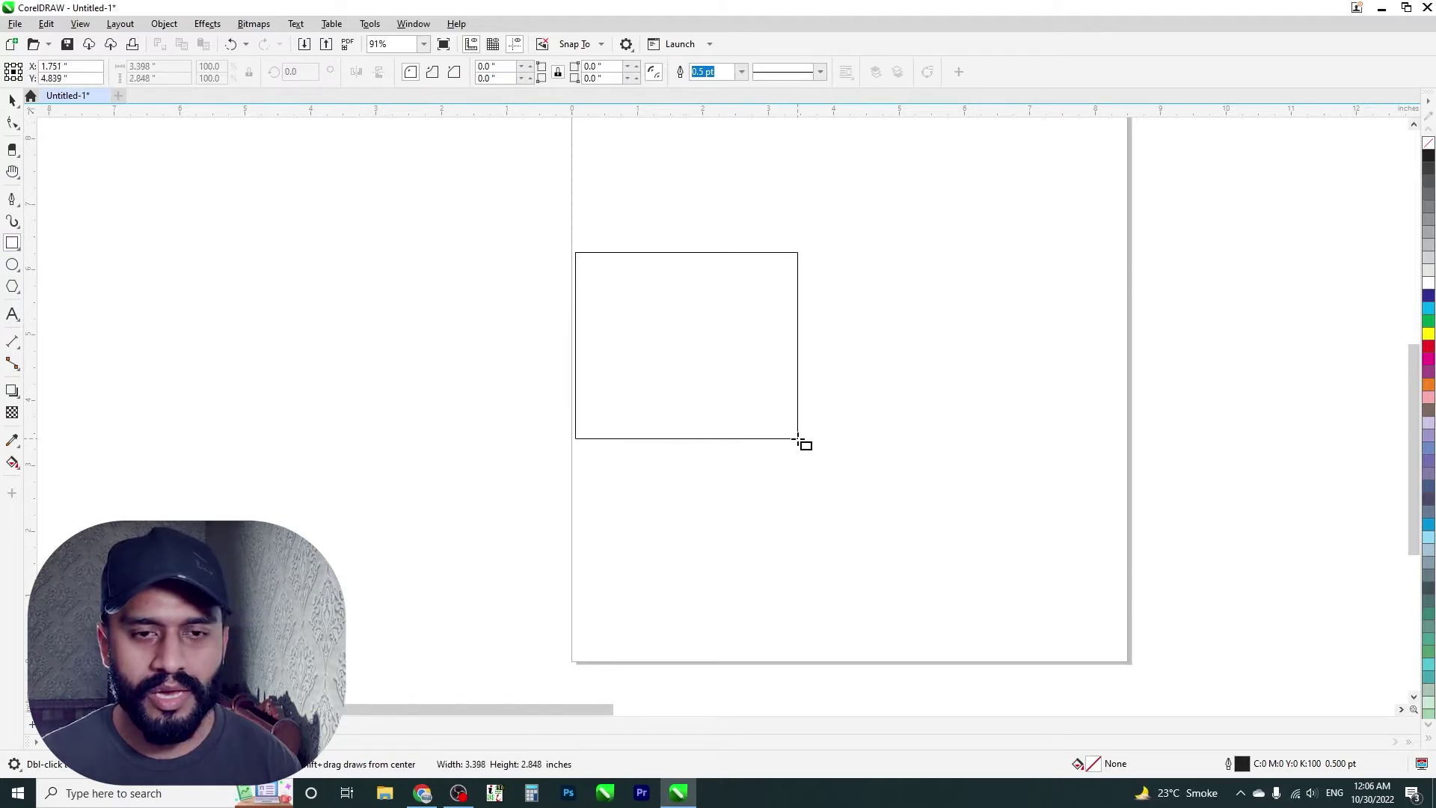
{"action": "scroll", "coordinate": [737, 337], "scroll_direction": "up", "scroll_amount": 2}
{"action": "key", "text": "space"}
{"action": "scroll", "coordinate": [577, 304], "scroll_direction": "down", "scroll_amount": 2}
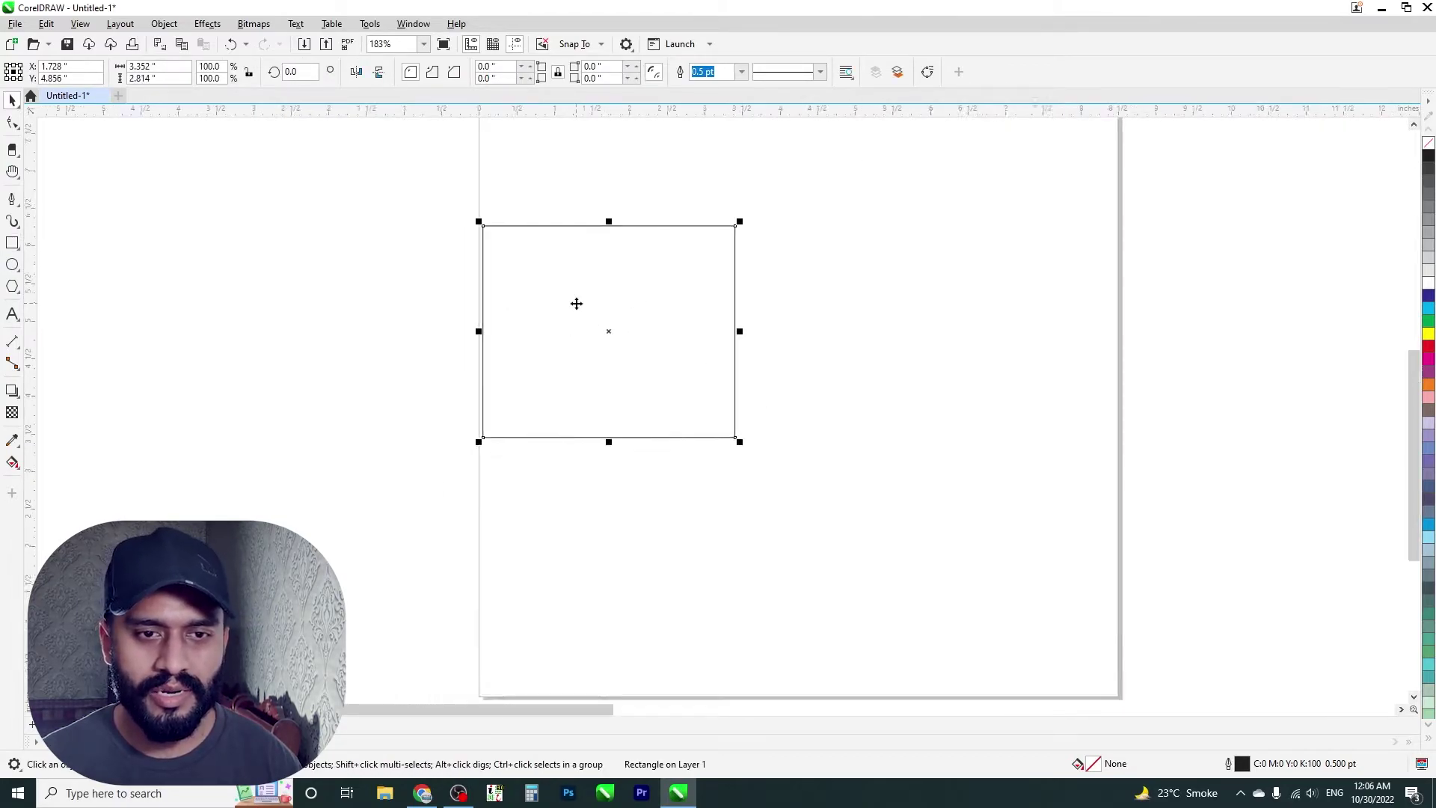
{"action": "left_click_drag", "start_coordinate": [577, 304], "coordinate": [655, 355]}
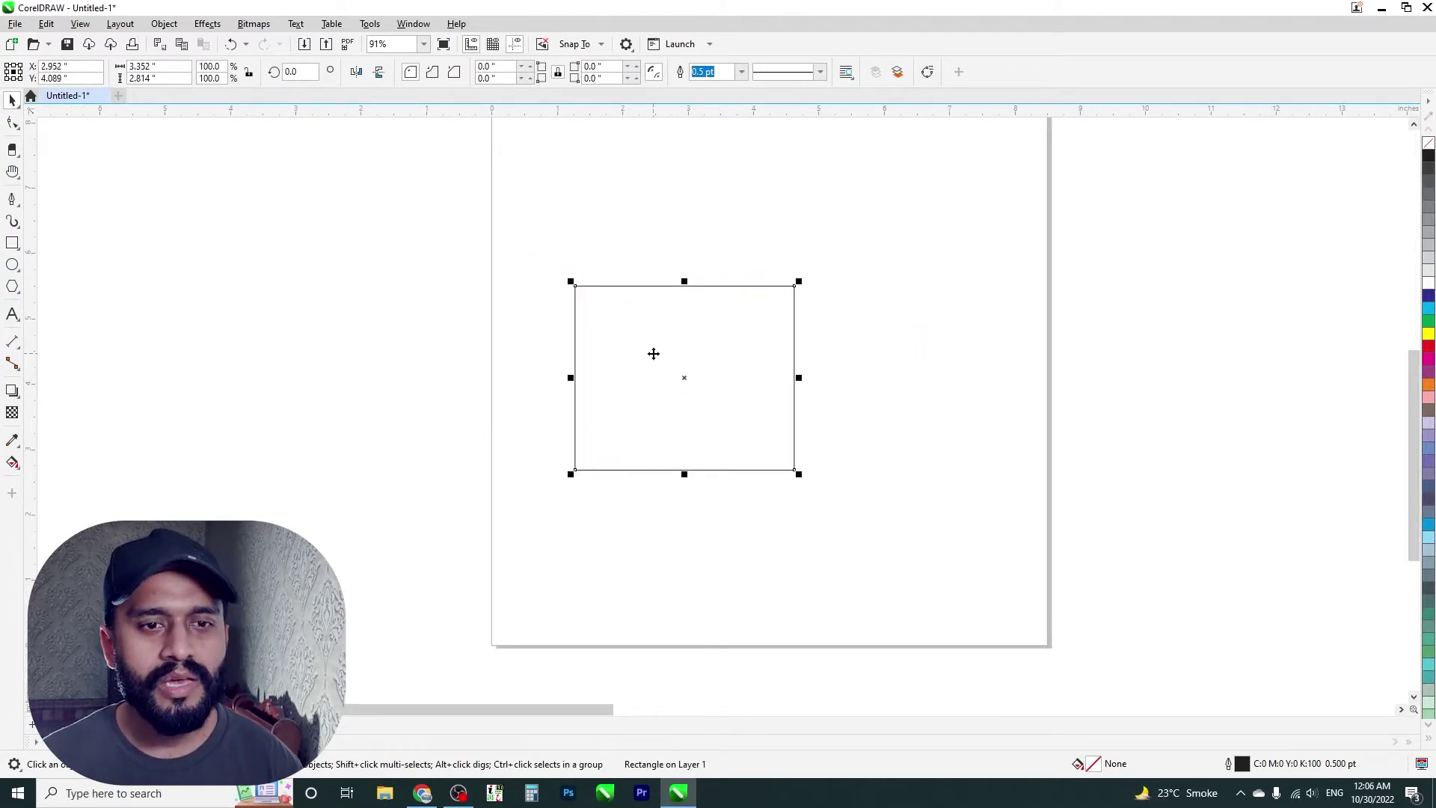
{"action": "key", "text": "ctrl+z"}
{"action": "left_click_drag", "start_coordinate": [573, 324], "coordinate": [667, 416]}
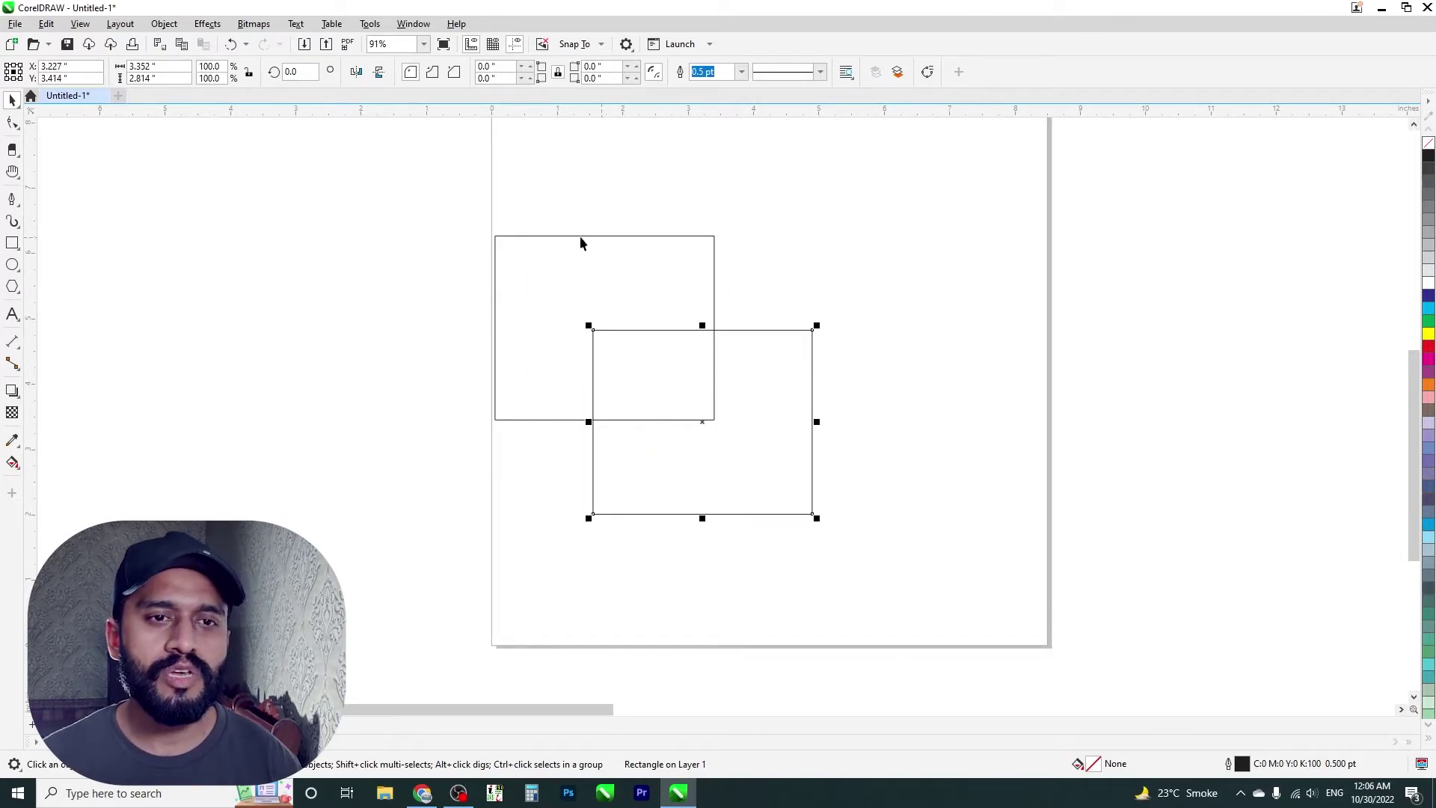
- Weld both rectangles, move the welded shape, then undo back to two separate rectangles
{"action": "left_click", "coordinate": [419, 201]}
{"action": "left_click_drag", "start_coordinate": [997, 593], "coordinate": [995, 588]}
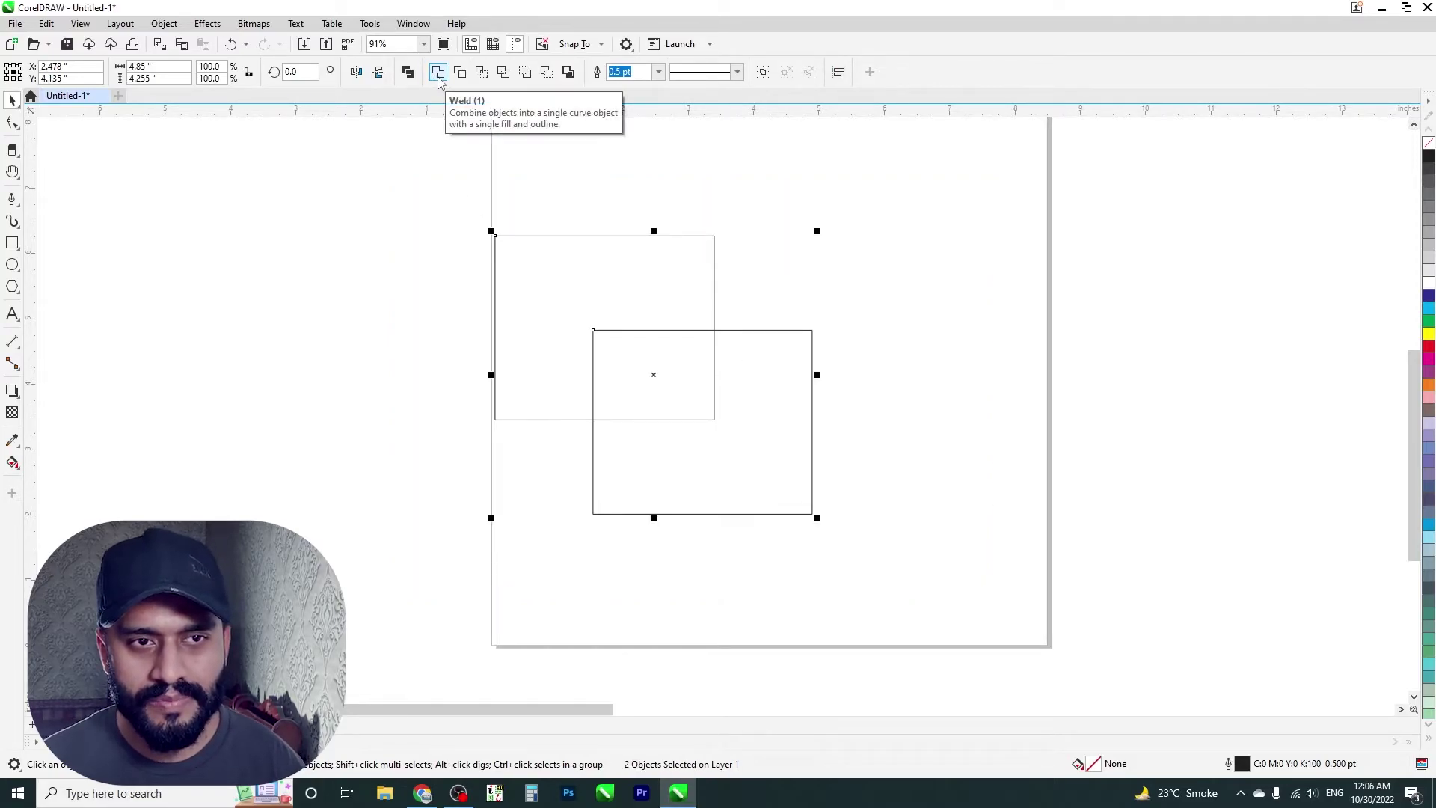
{"action": "left_click", "coordinate": [439, 73]}
{"action": "left_click_drag", "start_coordinate": [714, 330], "coordinate": [780, 286]}
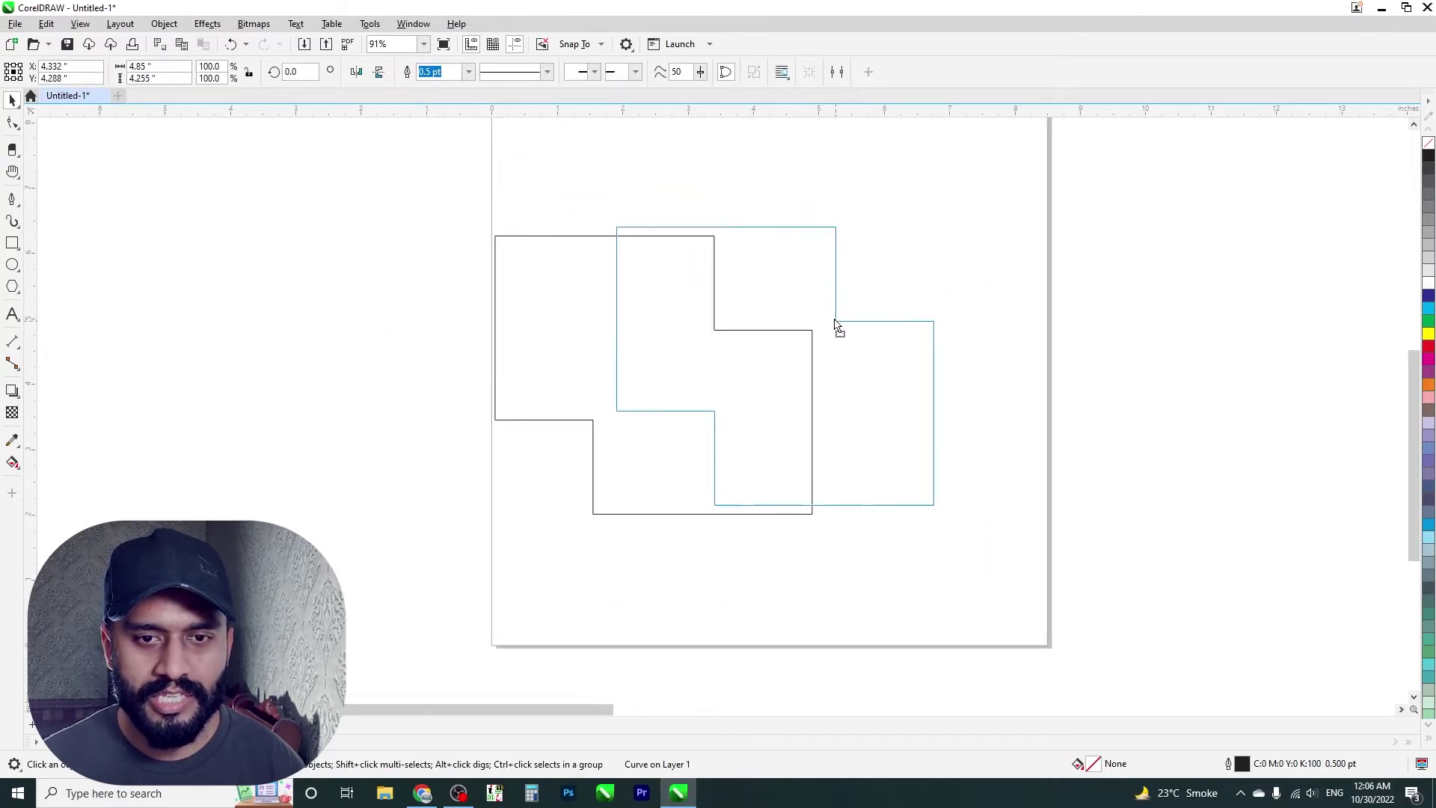
{"action": "left_click_drag", "start_coordinate": [717, 331], "coordinate": [772, 362]}
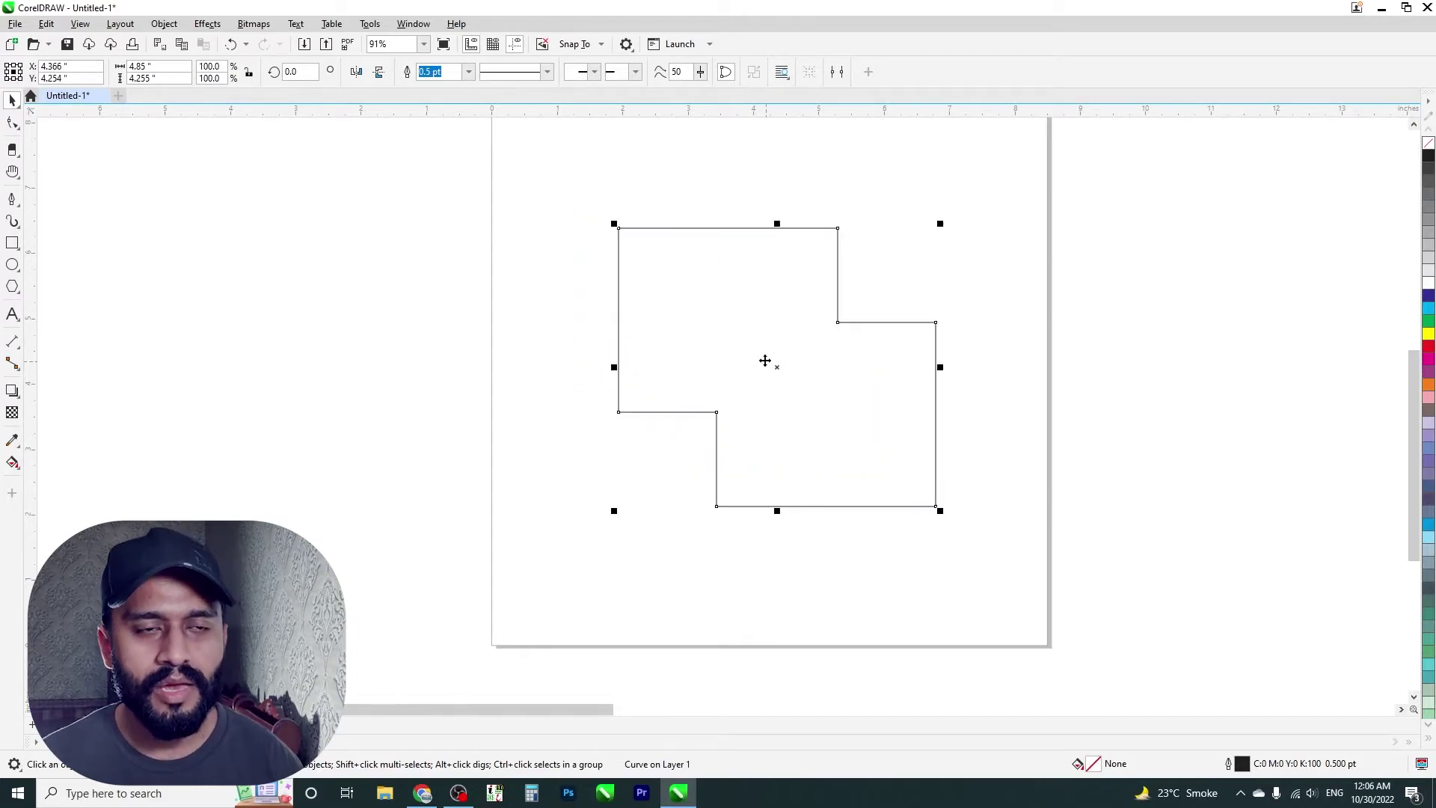
{"action": "key", "text": "ctrl+z"}
{"action": "key", "text": "ctrl+shift+z"}
{"action": "key", "text": "ctrl+z"}
{"action": "key", "text": "ctrl+z"}
{"action": "key", "text": "ctrl+z"}
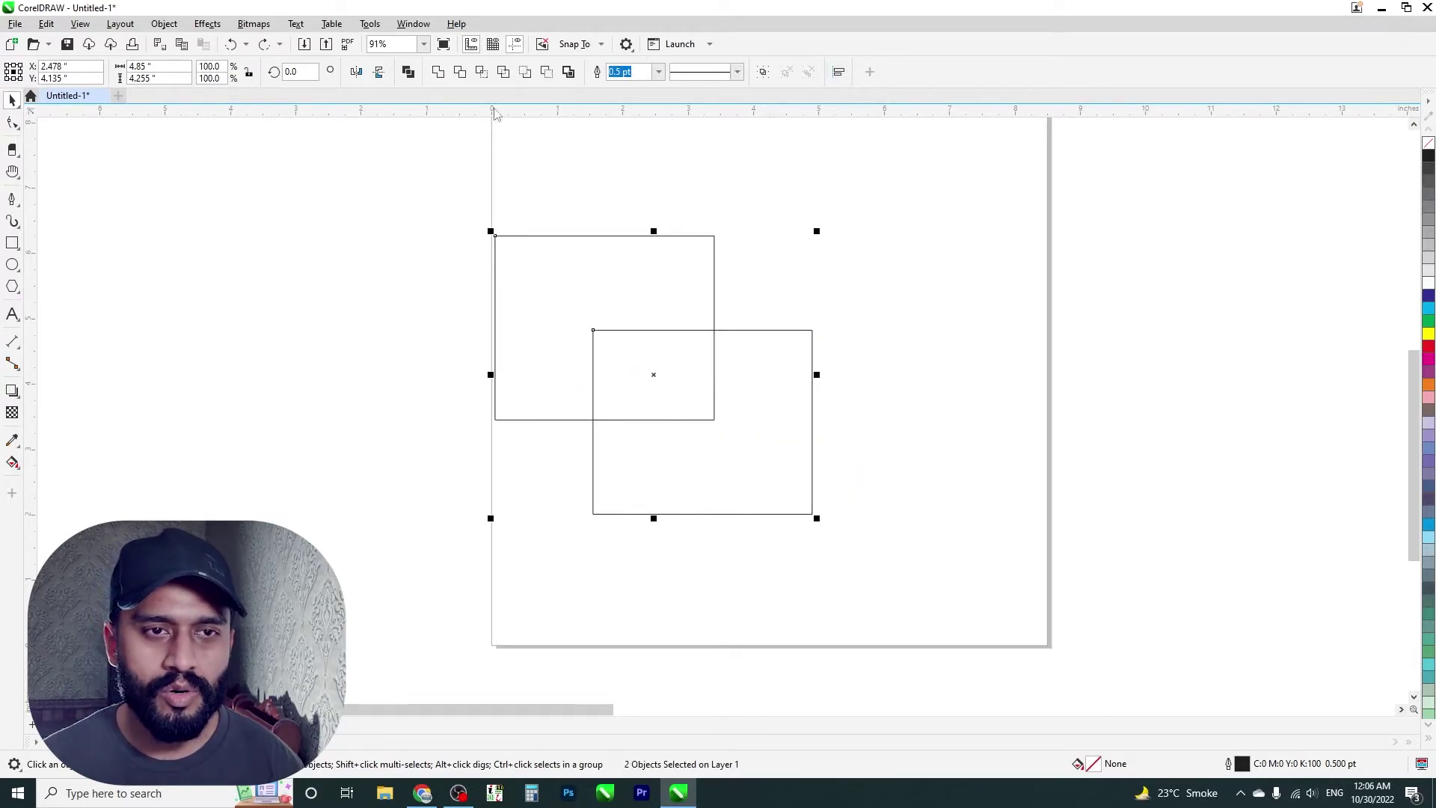
- Combine the two rectangles, move them, and break the combined shape apart again
{"action": "left_click", "coordinate": [408, 73]}
{"action": "left_click_drag", "start_coordinate": [654, 350], "coordinate": [727, 297]}
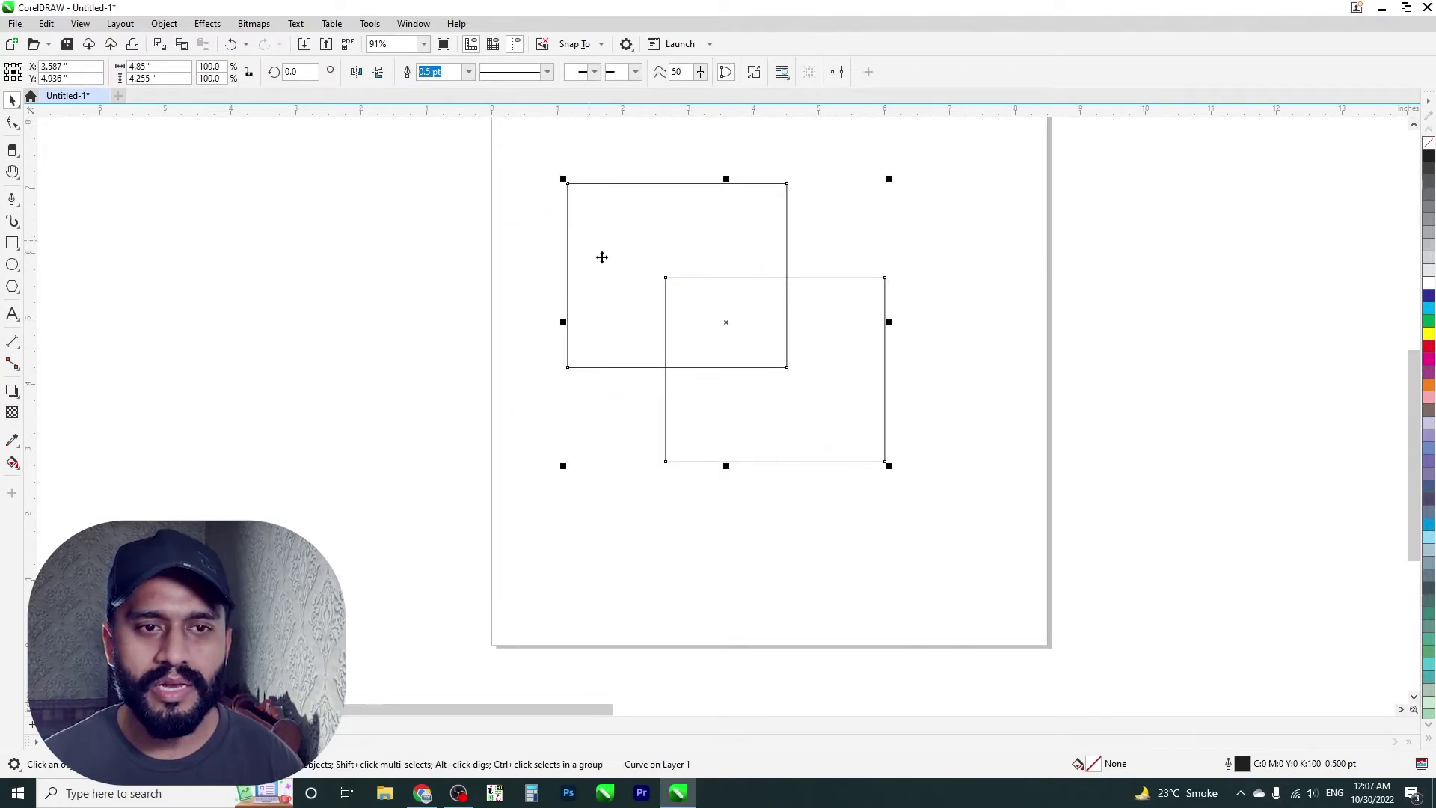
{"action": "left_click", "coordinate": [754, 72]}
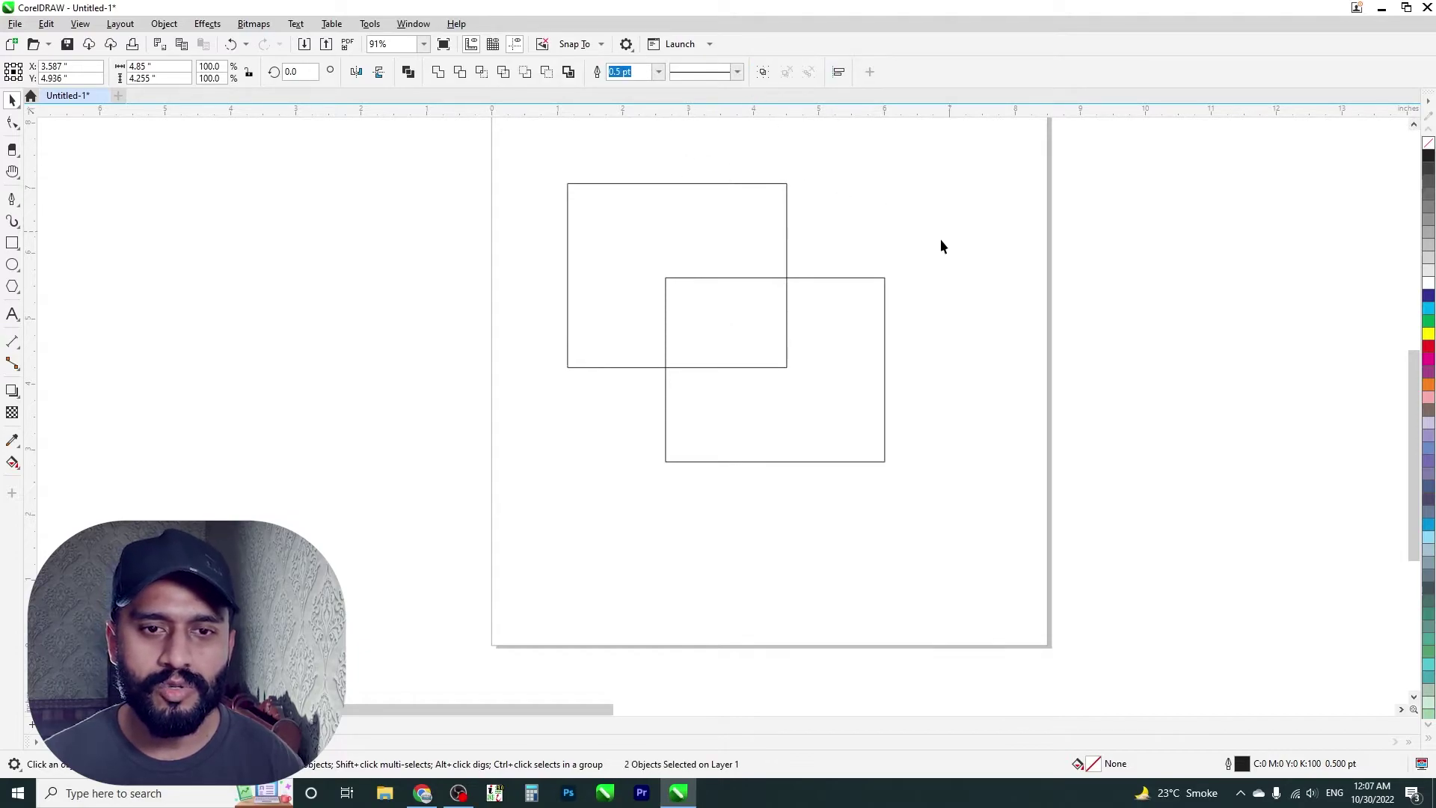
{"action": "left_click_drag", "start_coordinate": [833, 419], "coordinate": [865, 452]}
{"action": "left_click_drag", "start_coordinate": [626, 282], "coordinate": [533, 265]}
{"action": "key", "text": "ctrl+z"}
{"action": "key", "text": "ctrl+z"}
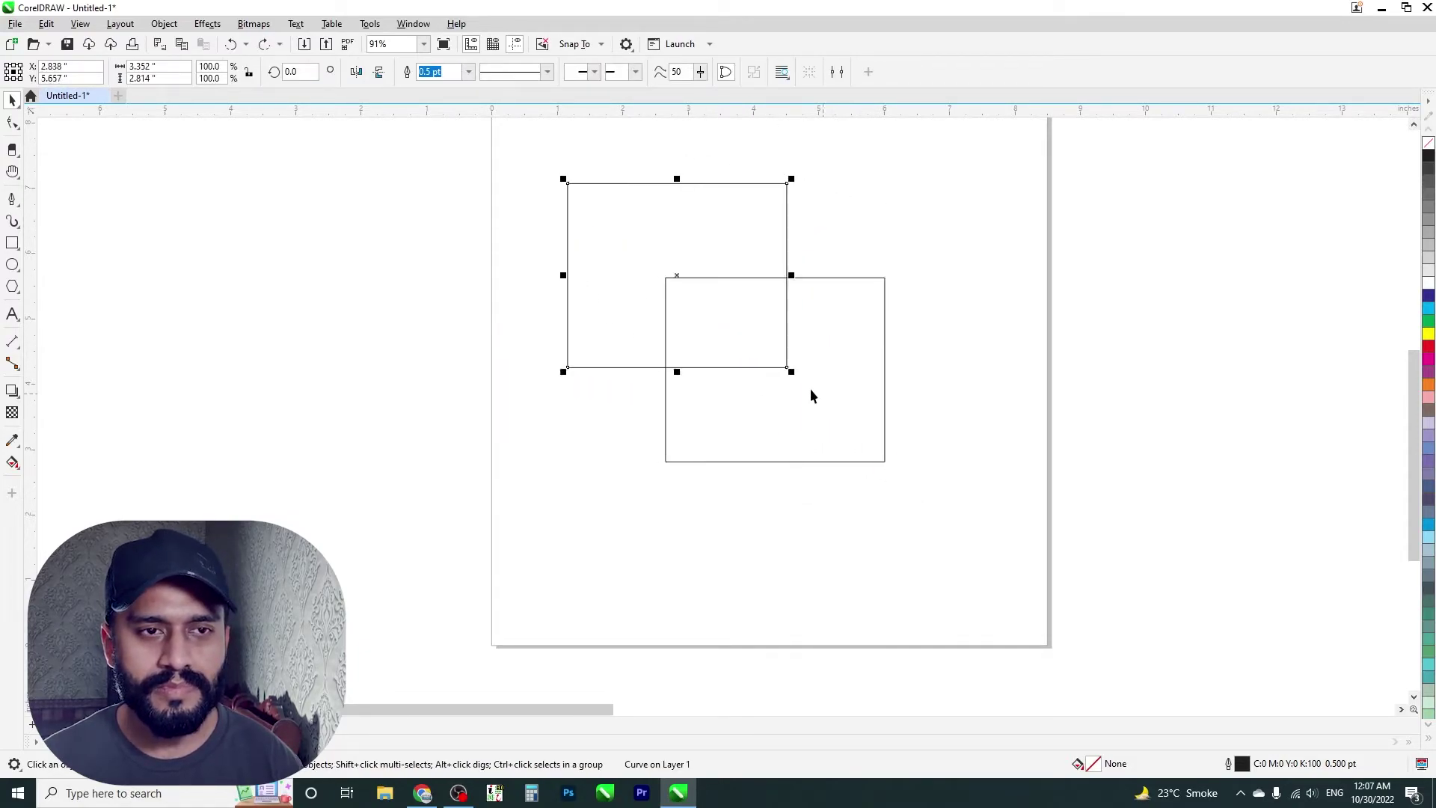
{"action": "key", "text": "ctrl+z"}
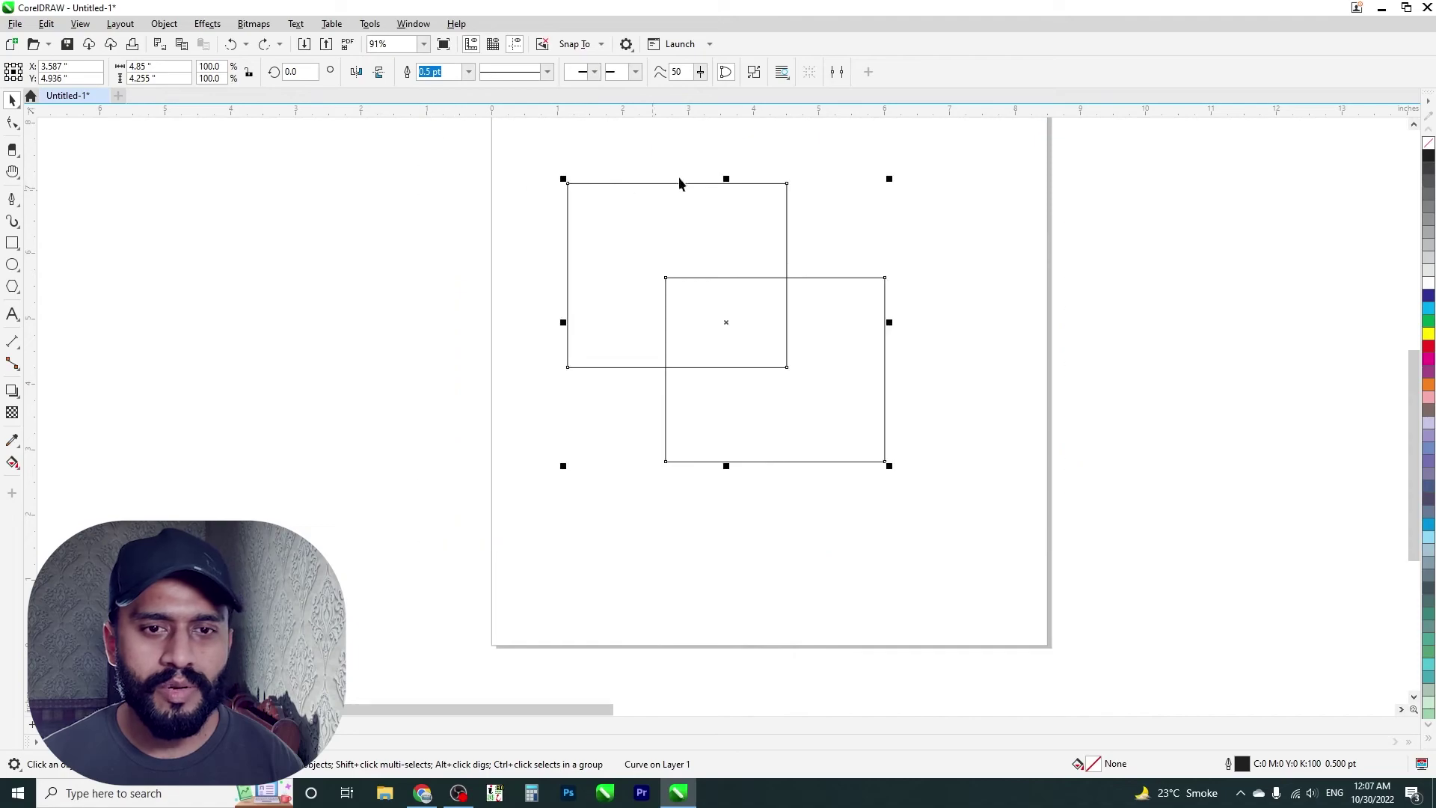
{"action": "left_click", "coordinate": [739, 71]}
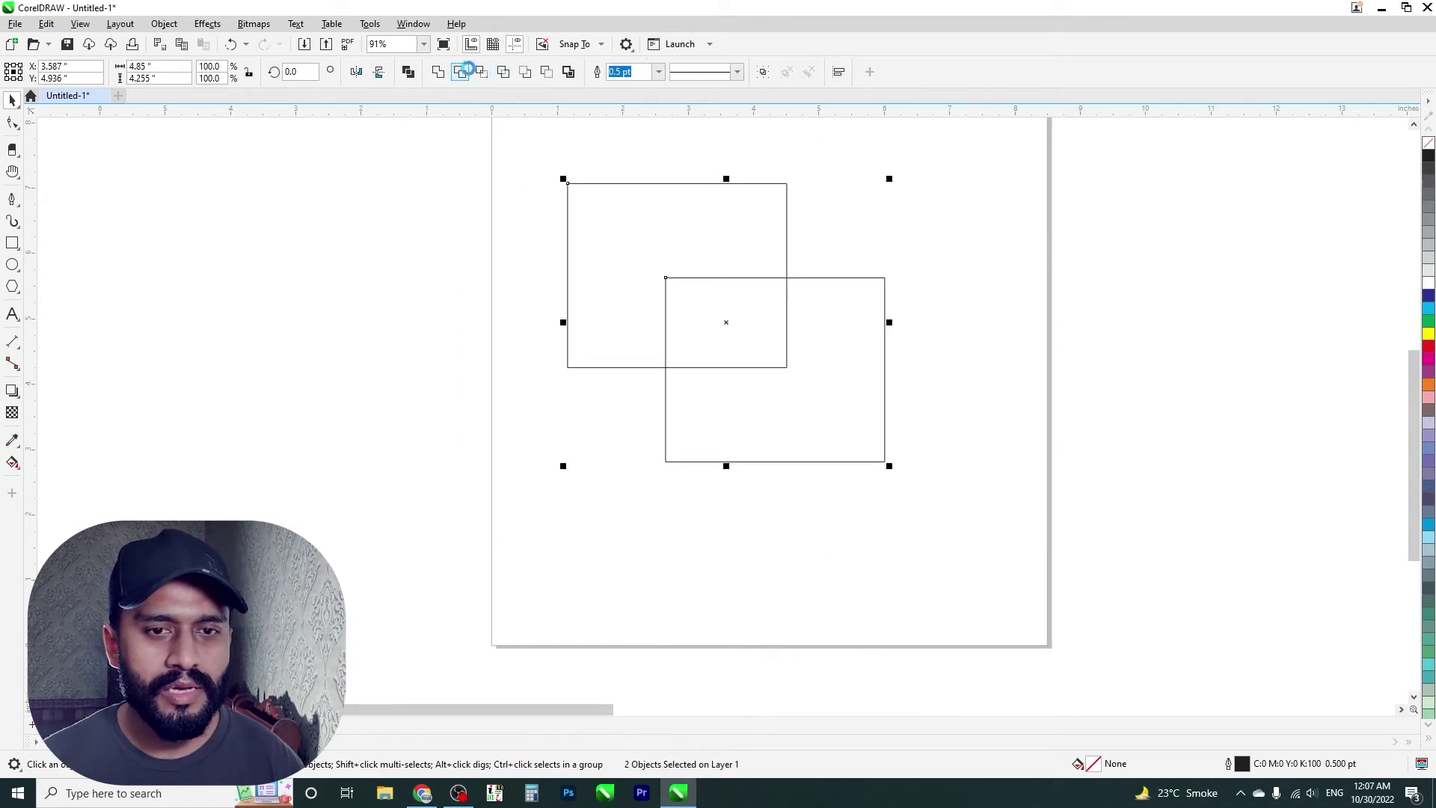
- Trim the upper rectangle with the lower one and inspect the resulting L-shape
{"action": "left_click", "coordinate": [462, 71]}
{"action": "key", "text": "ctrl+z"}
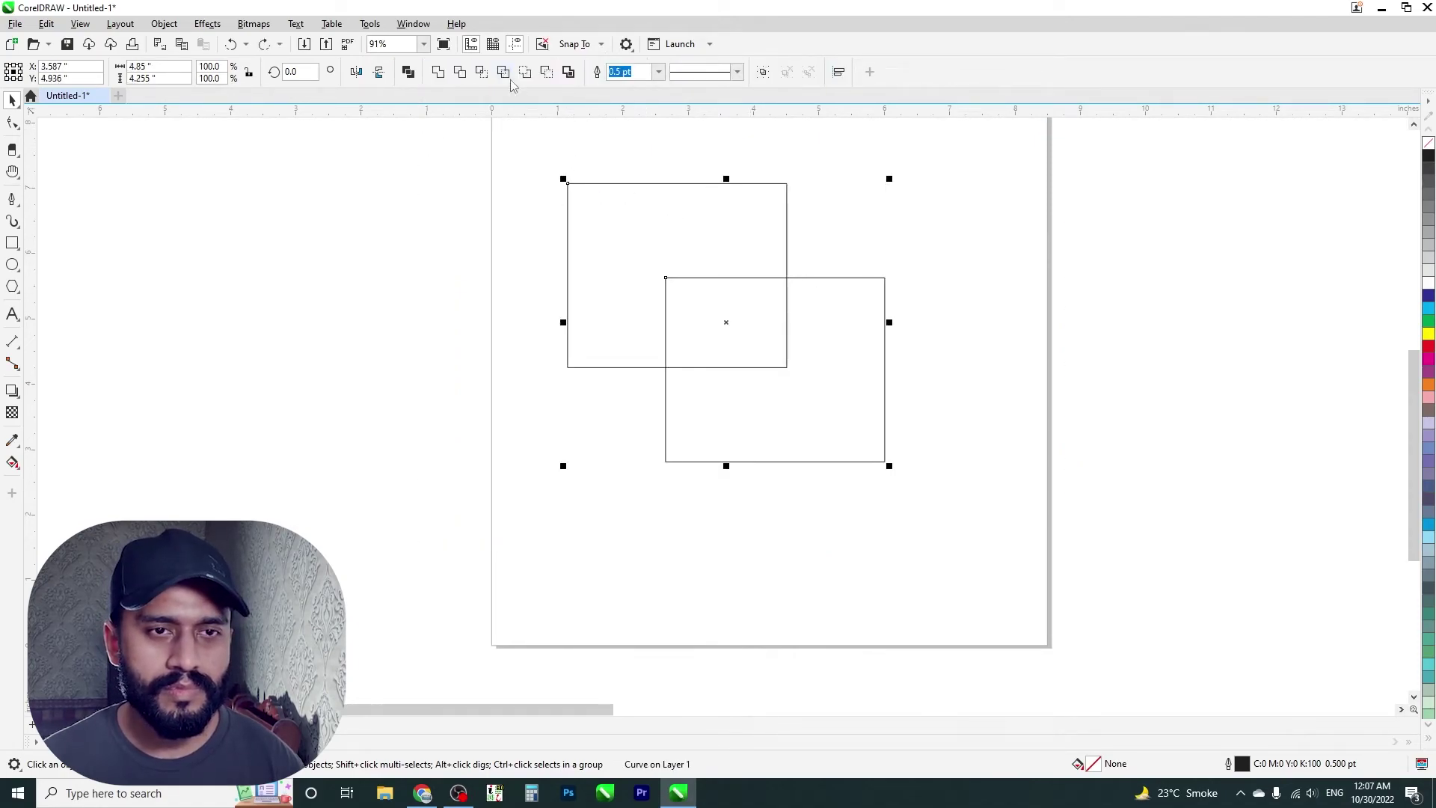
{"action": "left_click", "coordinate": [460, 71]}
{"action": "left_click", "coordinate": [1096, 318]}
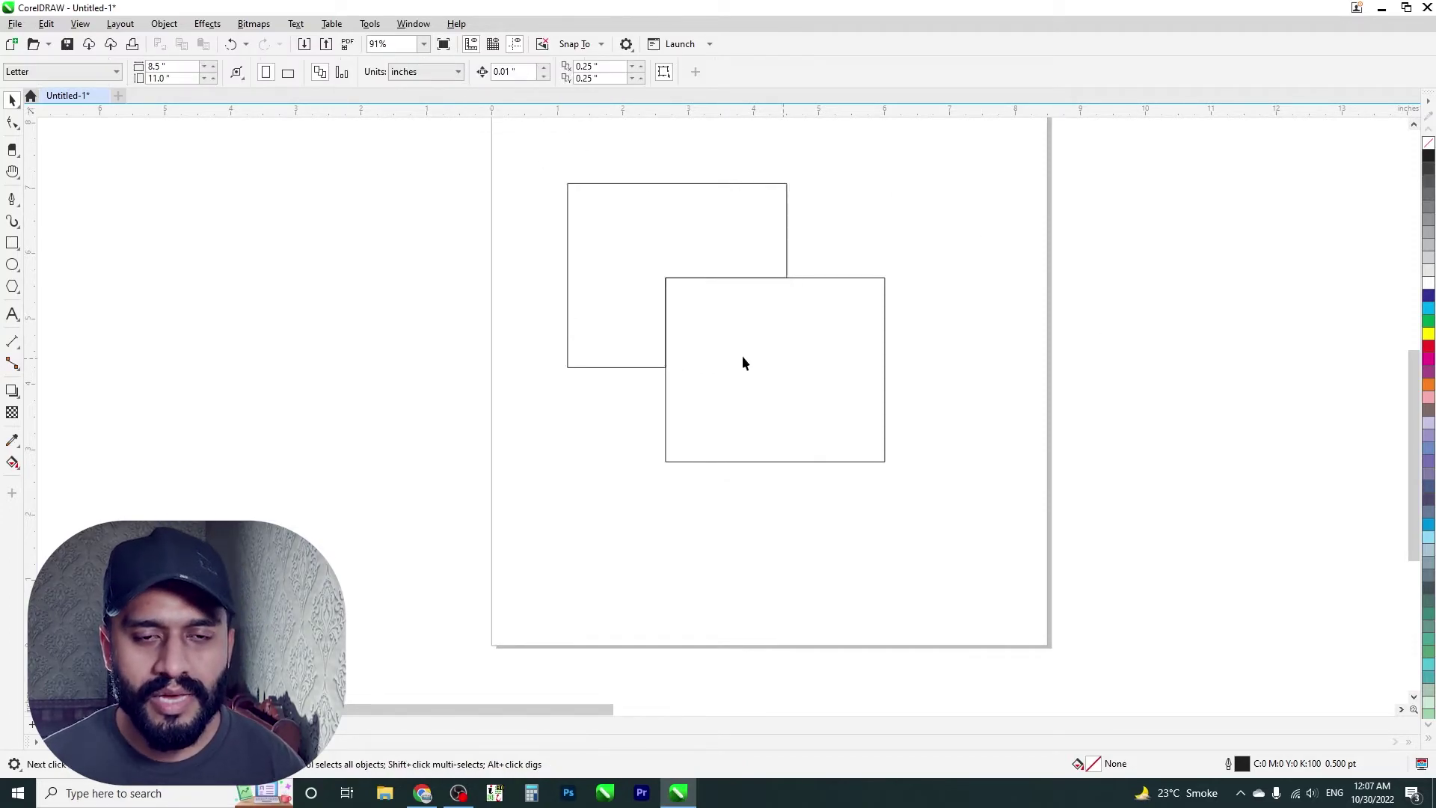
{"action": "left_click", "coordinate": [691, 319]}
{"action": "left_click", "coordinate": [647, 275]}
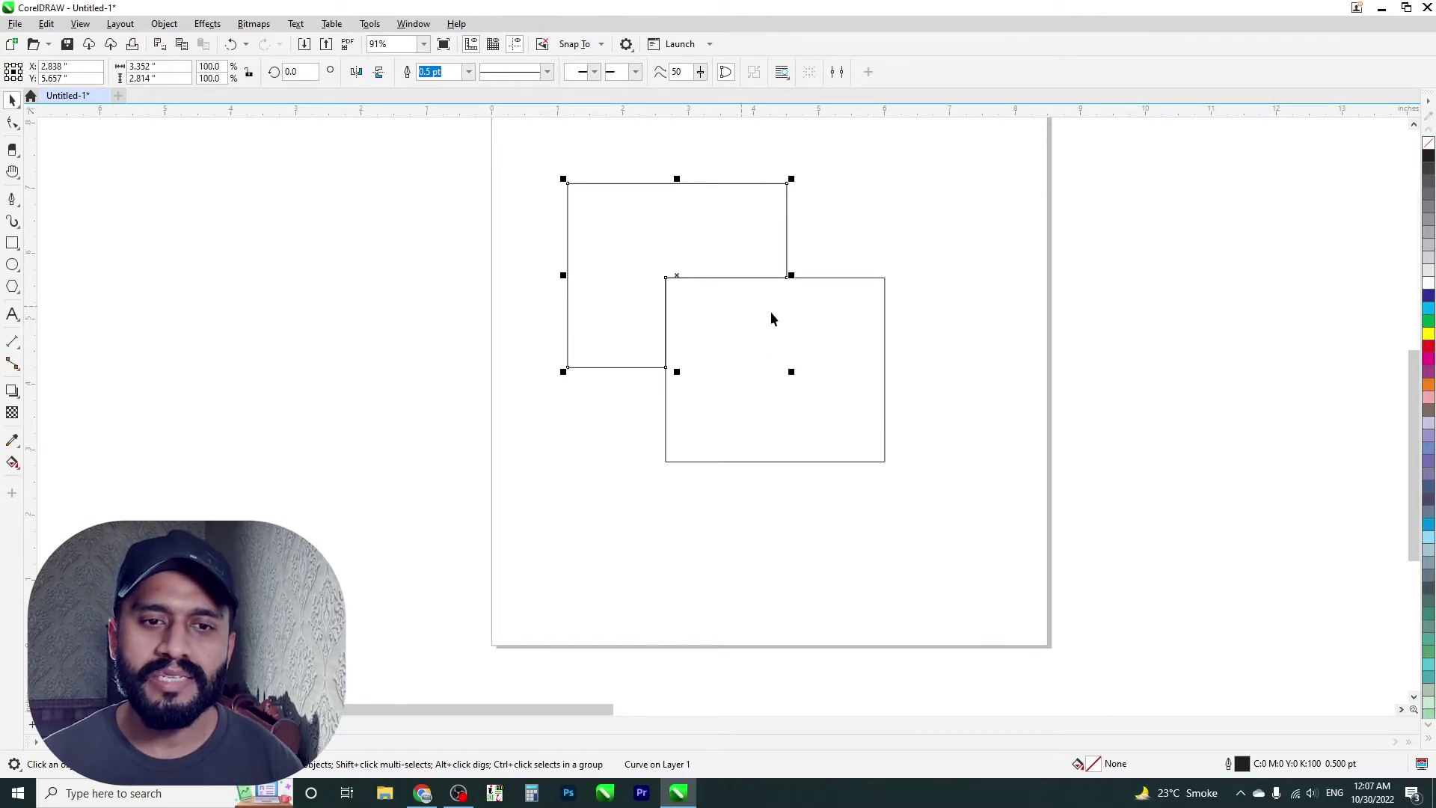
- Restore the untrimmed upper rectangle and fill it yellow
{"action": "left_click", "coordinate": [983, 317]}
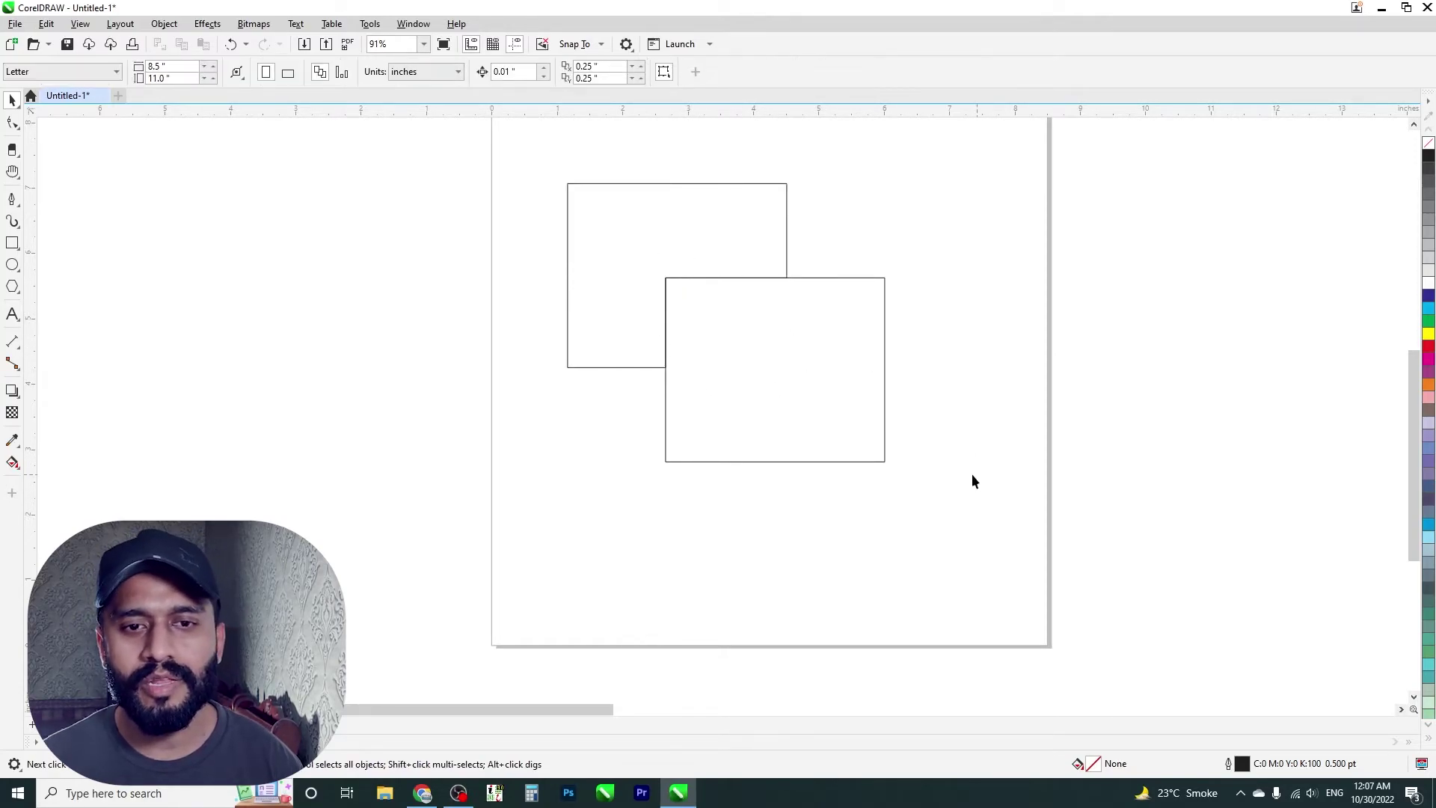
{"action": "key", "text": "ctrl+z"}
{"action": "left_click", "coordinate": [788, 217]}
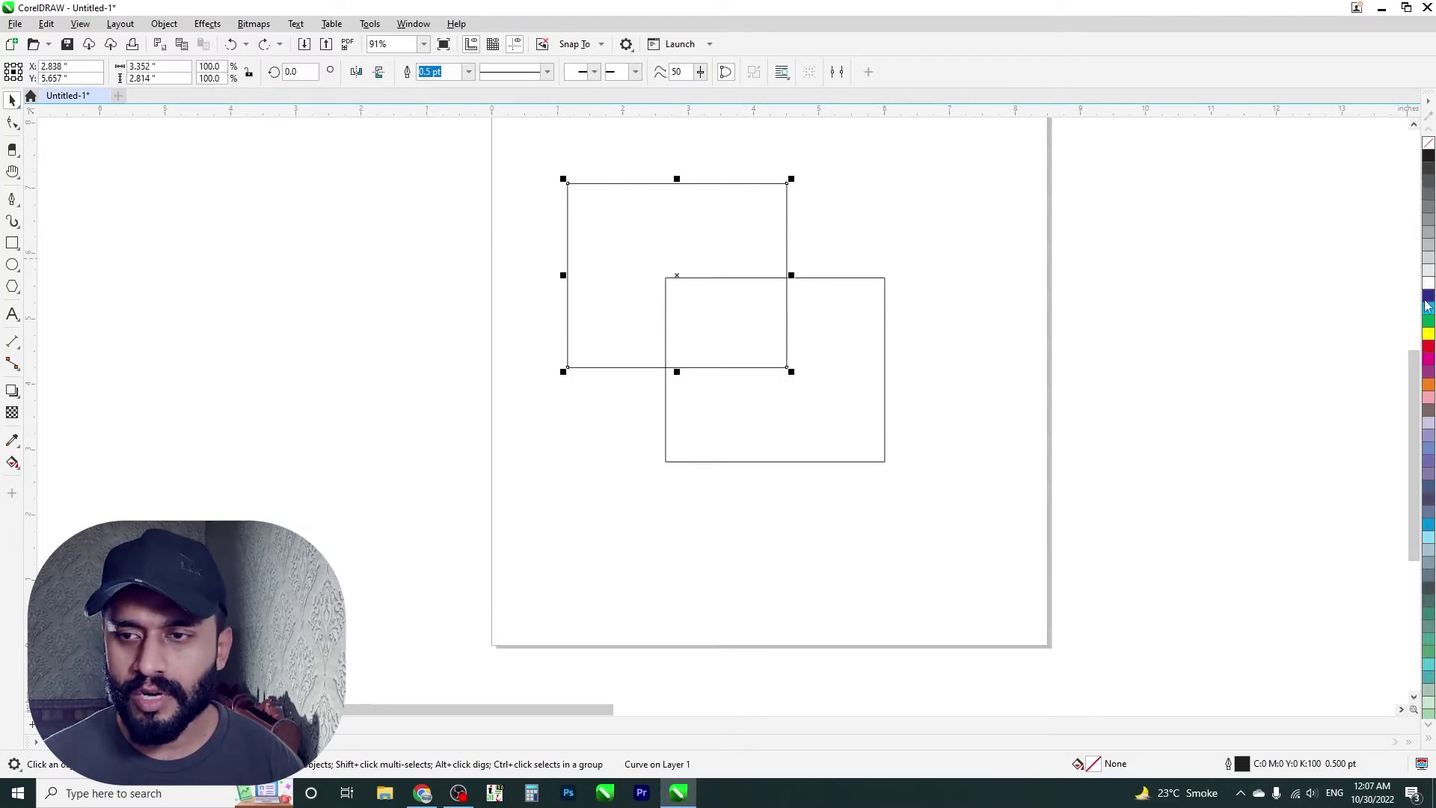
{"action": "left_click", "coordinate": [1429, 334]}
- Bring the lower rectangle in front, fill it 60% grey, remove outlines, and trim the yellow one
{"action": "left_click", "coordinate": [822, 377]}
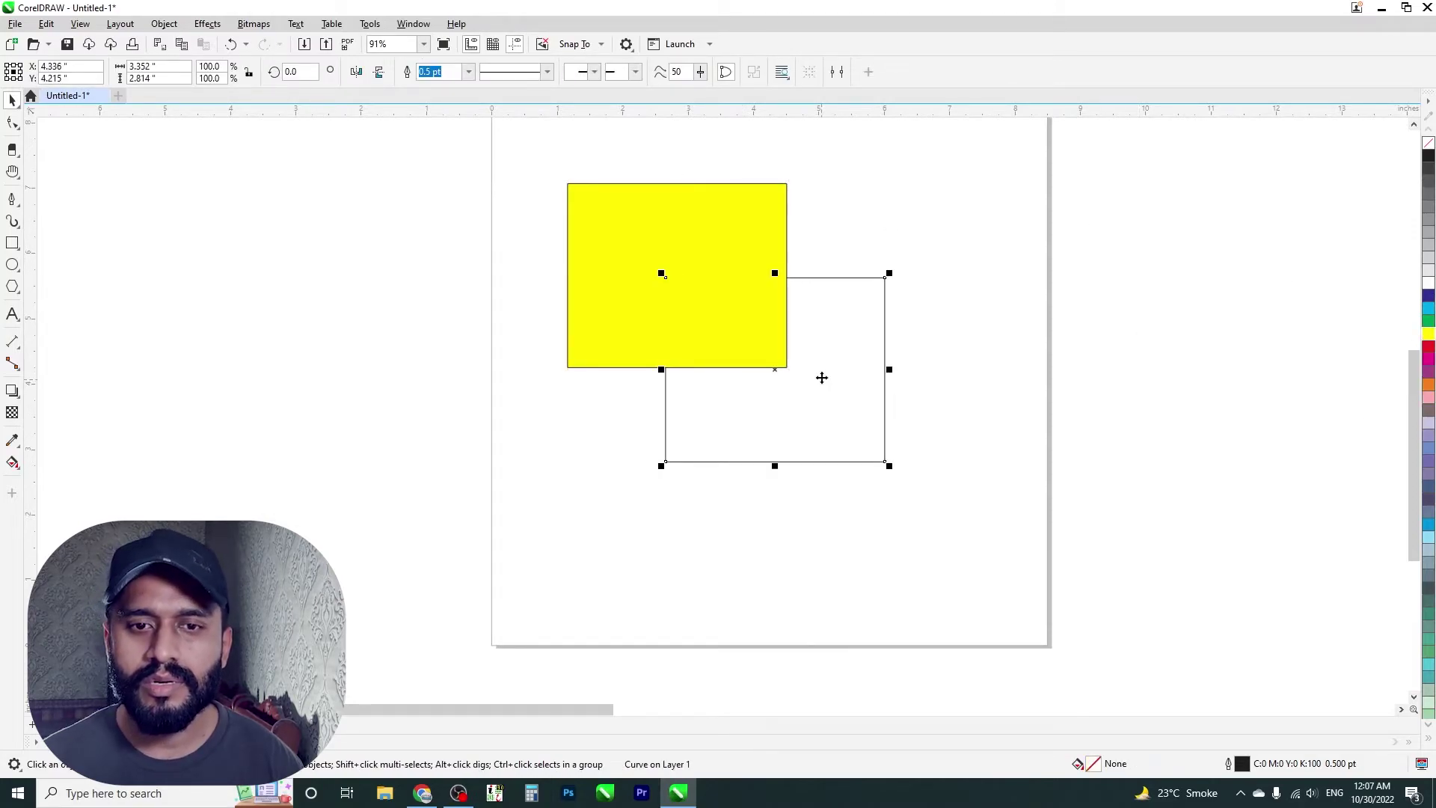
{"action": "key", "text": "shift+Page_Up"}
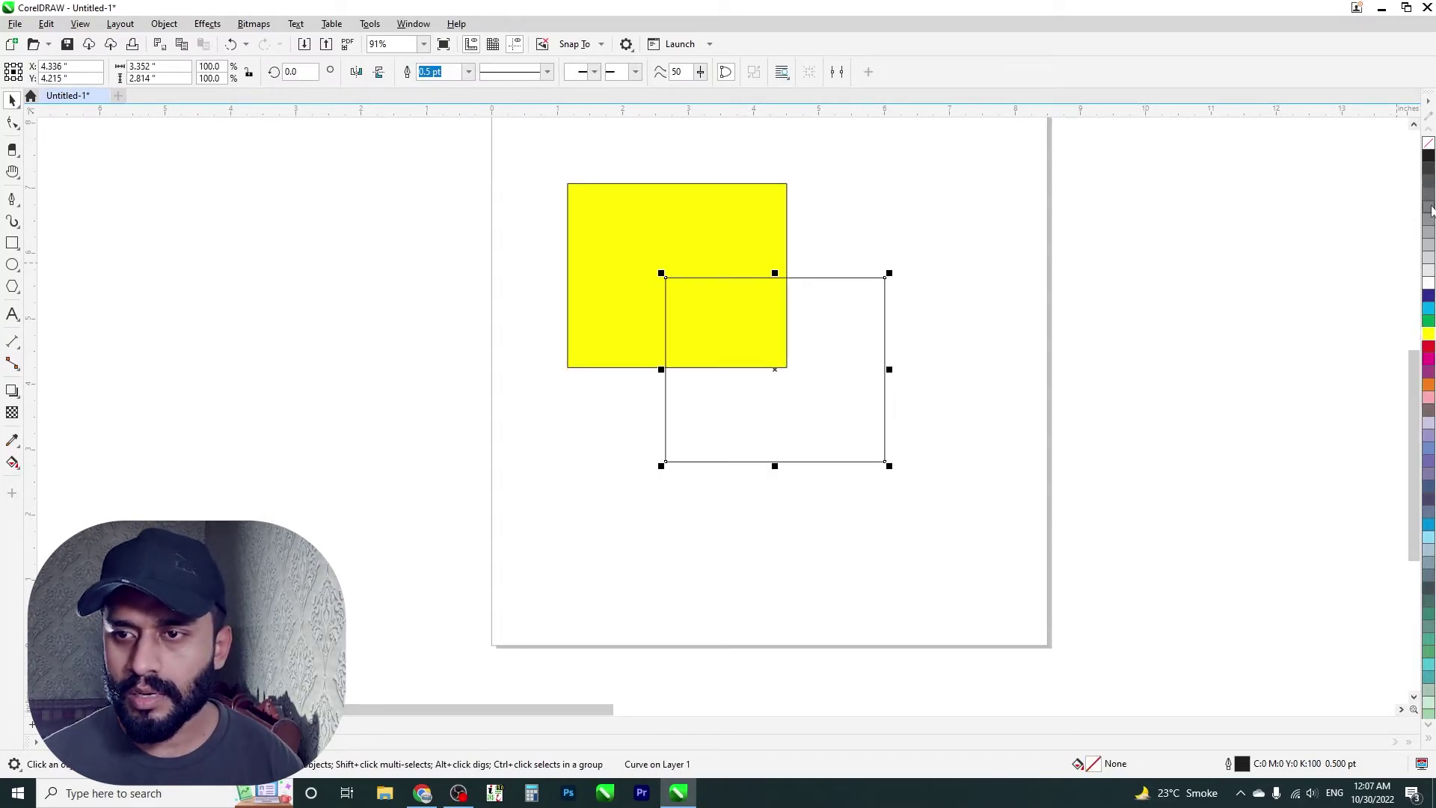
{"action": "left_click", "coordinate": [1429, 209]}
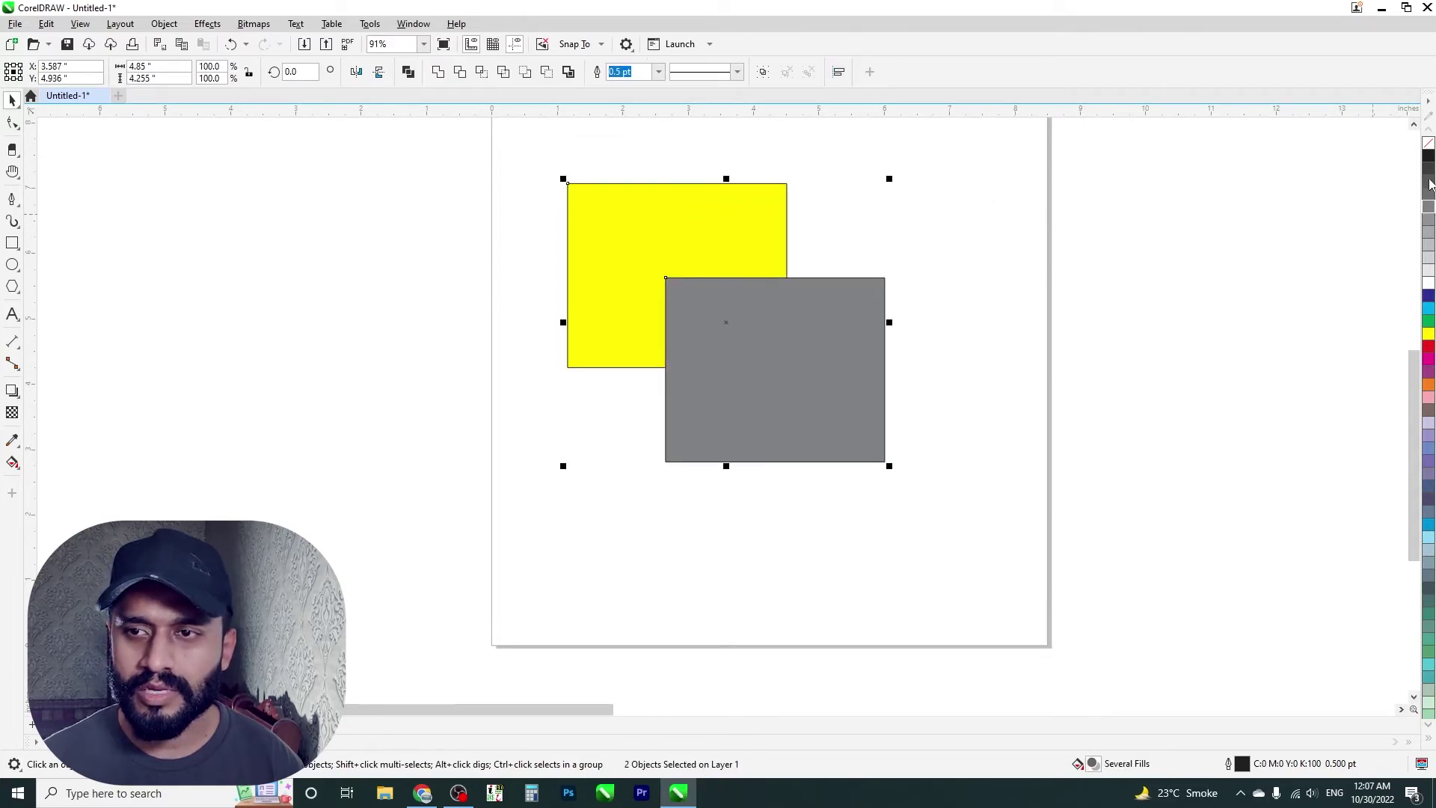
{"action": "right_click", "coordinate": [1428, 151]}
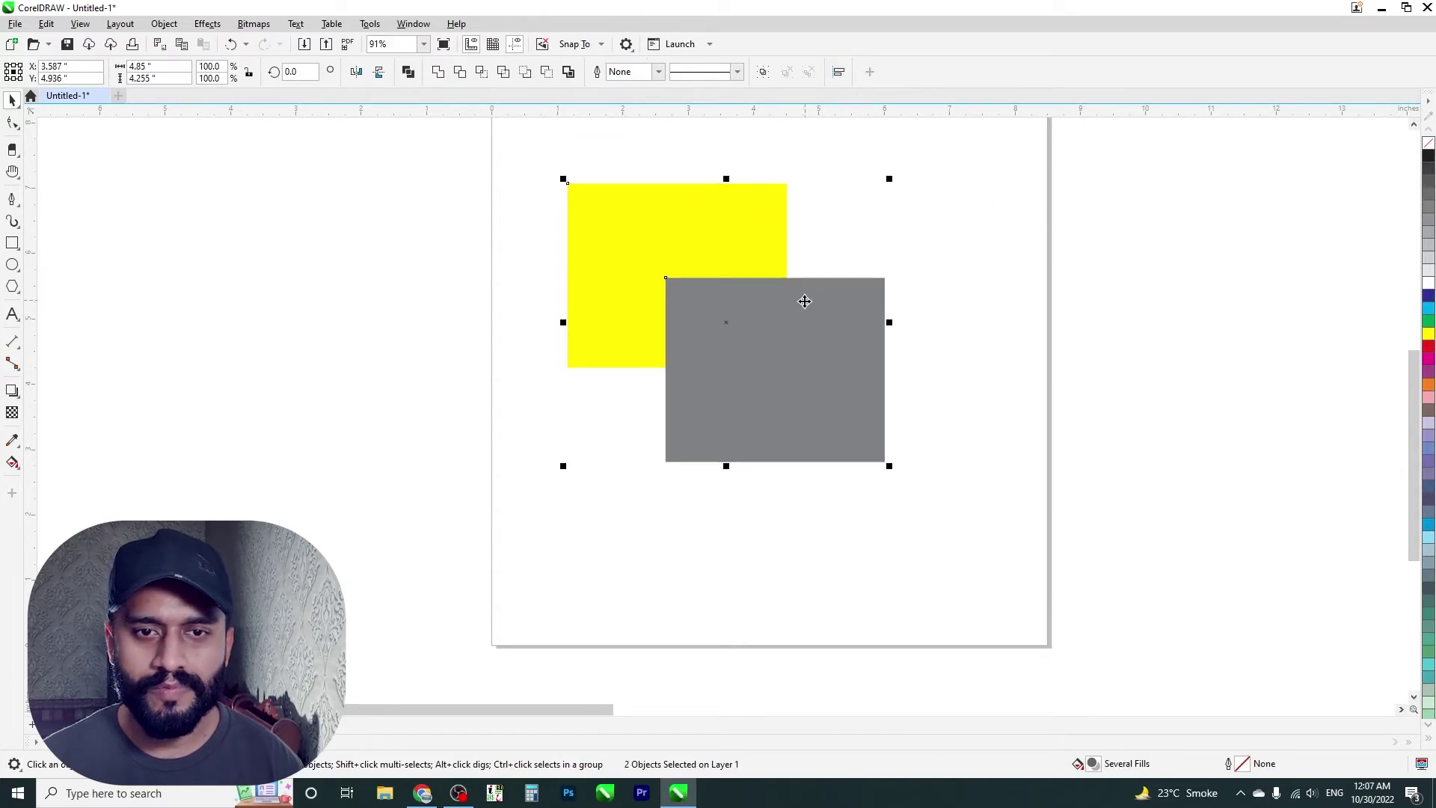
{"action": "left_click", "coordinate": [460, 72]}
- Drag the grey rectangle aside to reveal the yellow L-shape, shuffle the shapes, then undo
{"action": "left_click", "coordinate": [786, 336]}
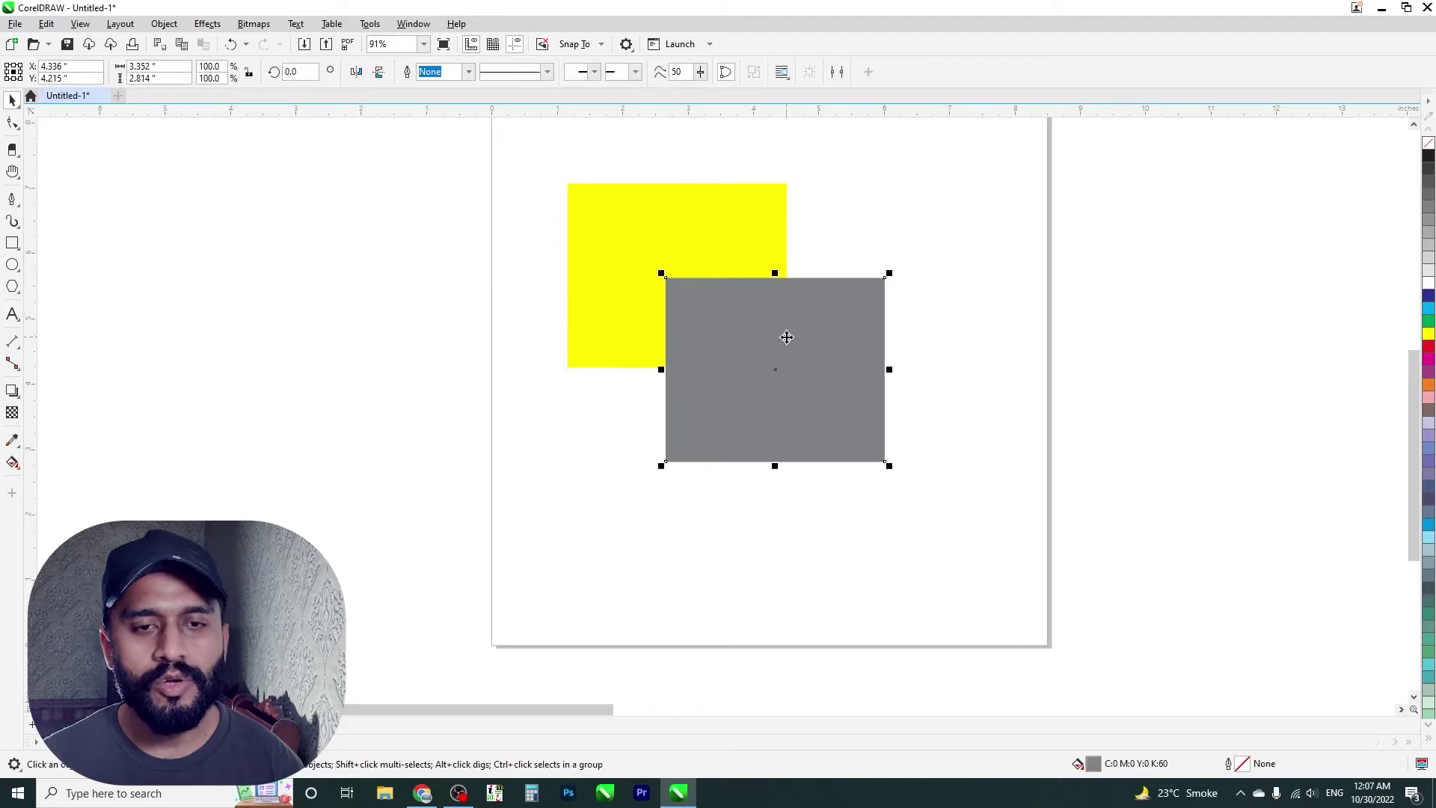
{"action": "left_click_drag", "start_coordinate": [737, 317], "coordinate": [926, 422]}
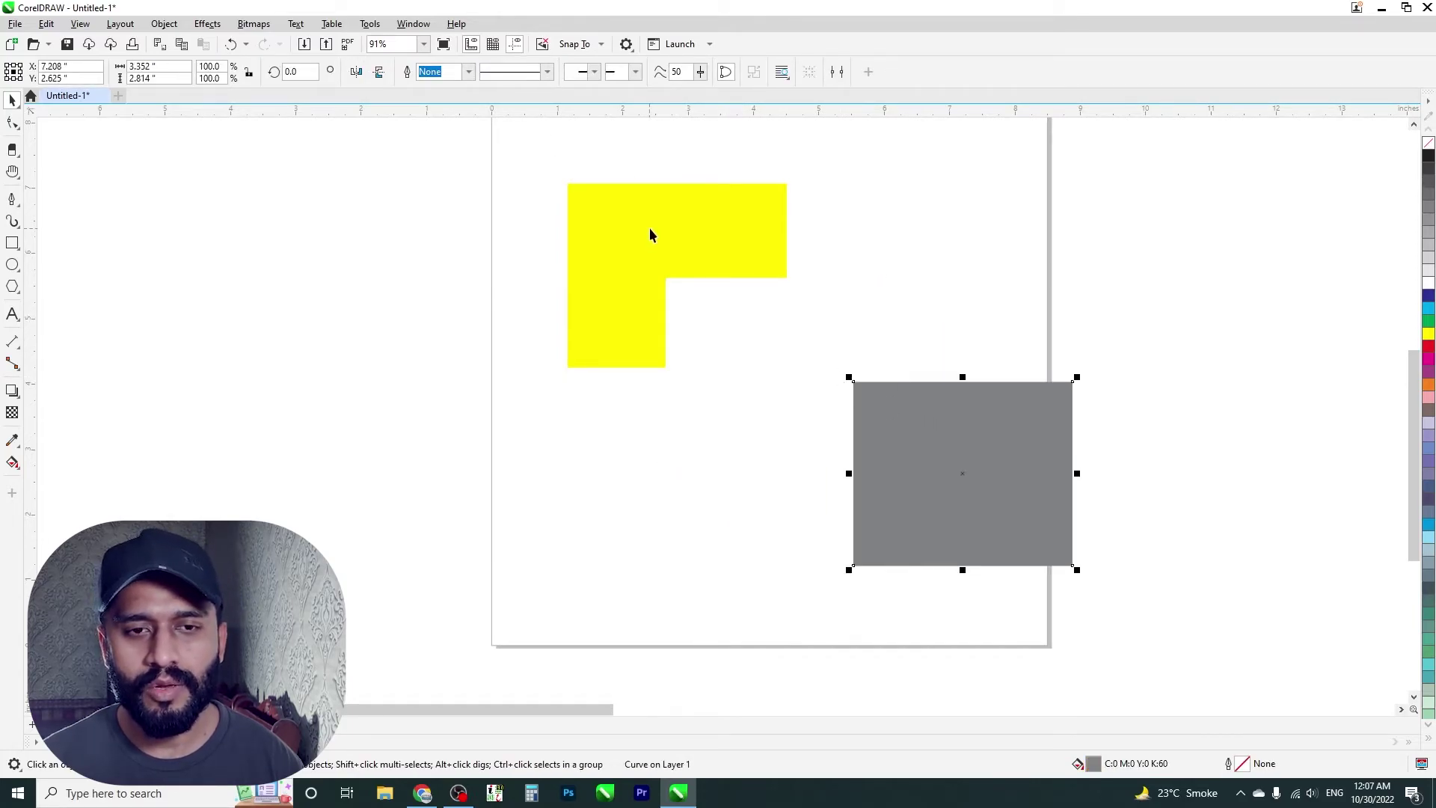
{"action": "mouse_move", "coordinate": [709, 253]}
{"action": "left_mouse_down"}
{"action": "mouse_move", "coordinate": [580, 233]}
{"action": "mouse_move", "coordinate": [680, 253]}
{"action": "left_mouse_up"}
{"action": "left_click_drag", "start_coordinate": [1016, 473], "coordinate": [758, 375]}
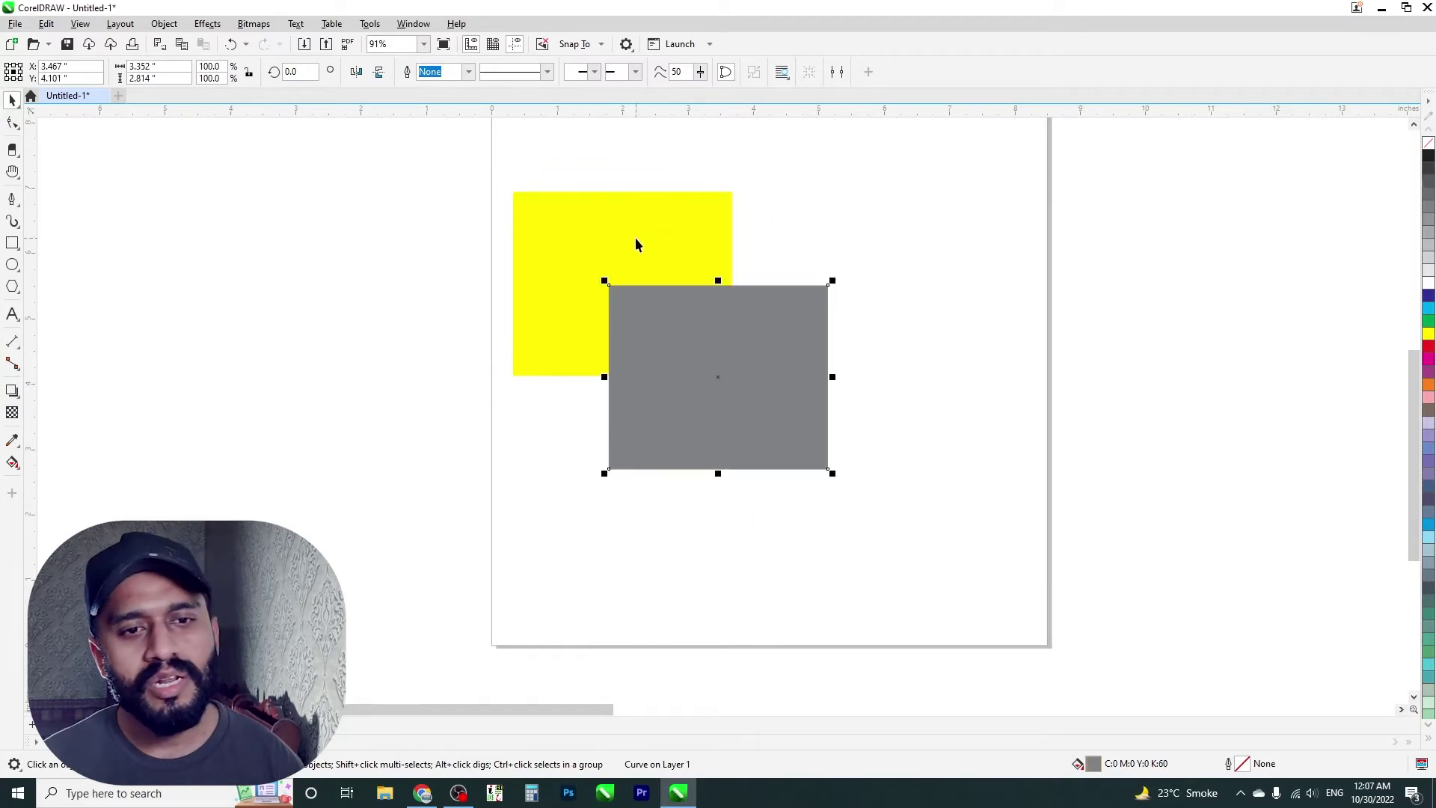
{"action": "mouse_move", "coordinate": [635, 244]}
{"action": "left_mouse_down"}
{"action": "mouse_move", "coordinate": [537, 229]}
{"action": "mouse_move", "coordinate": [484, 239]}
{"action": "left_mouse_up"}
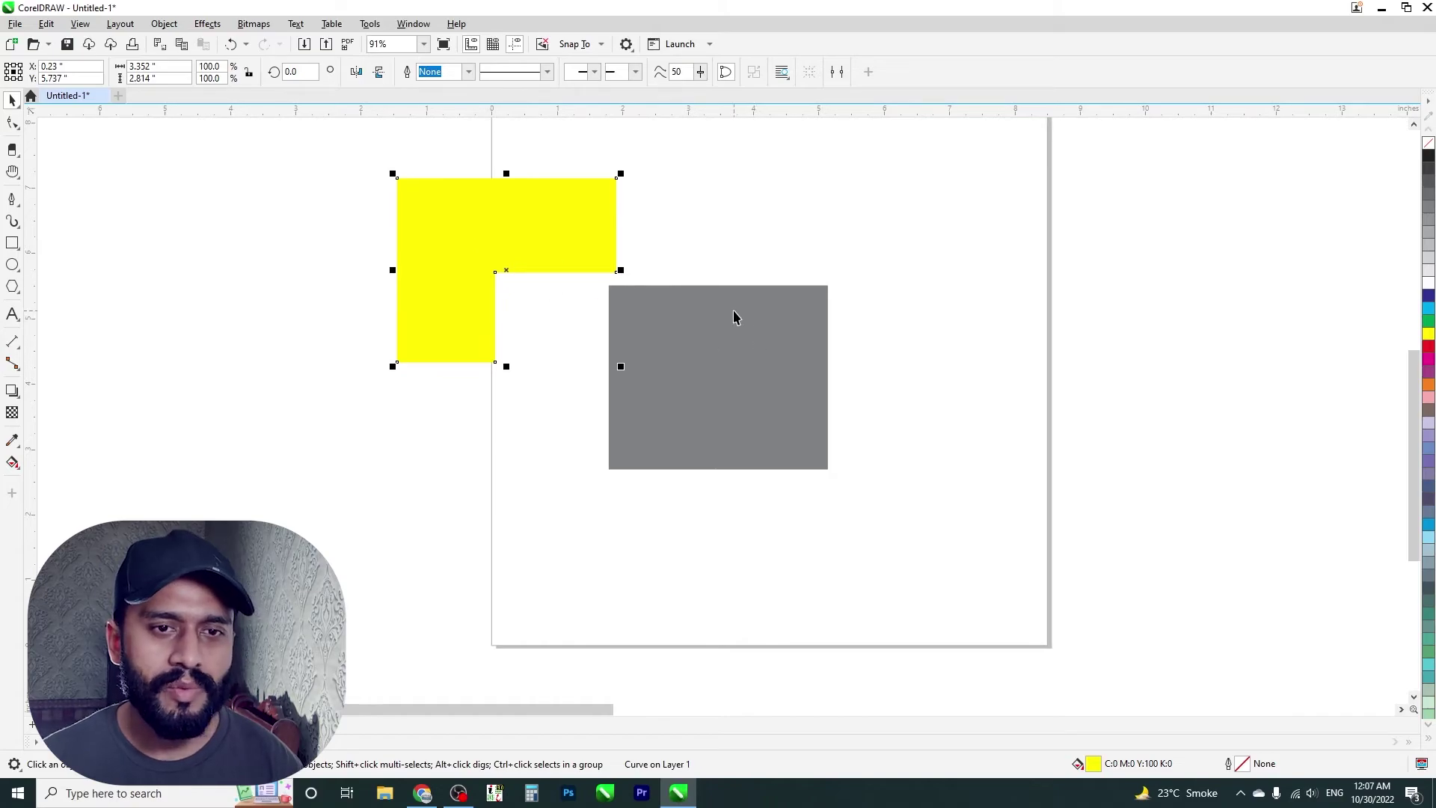
{"action": "key", "text": "ctrl+z"}
{"action": "key", "text": "ctrl+z"}
{"action": "key", "text": "ctrl+z"}
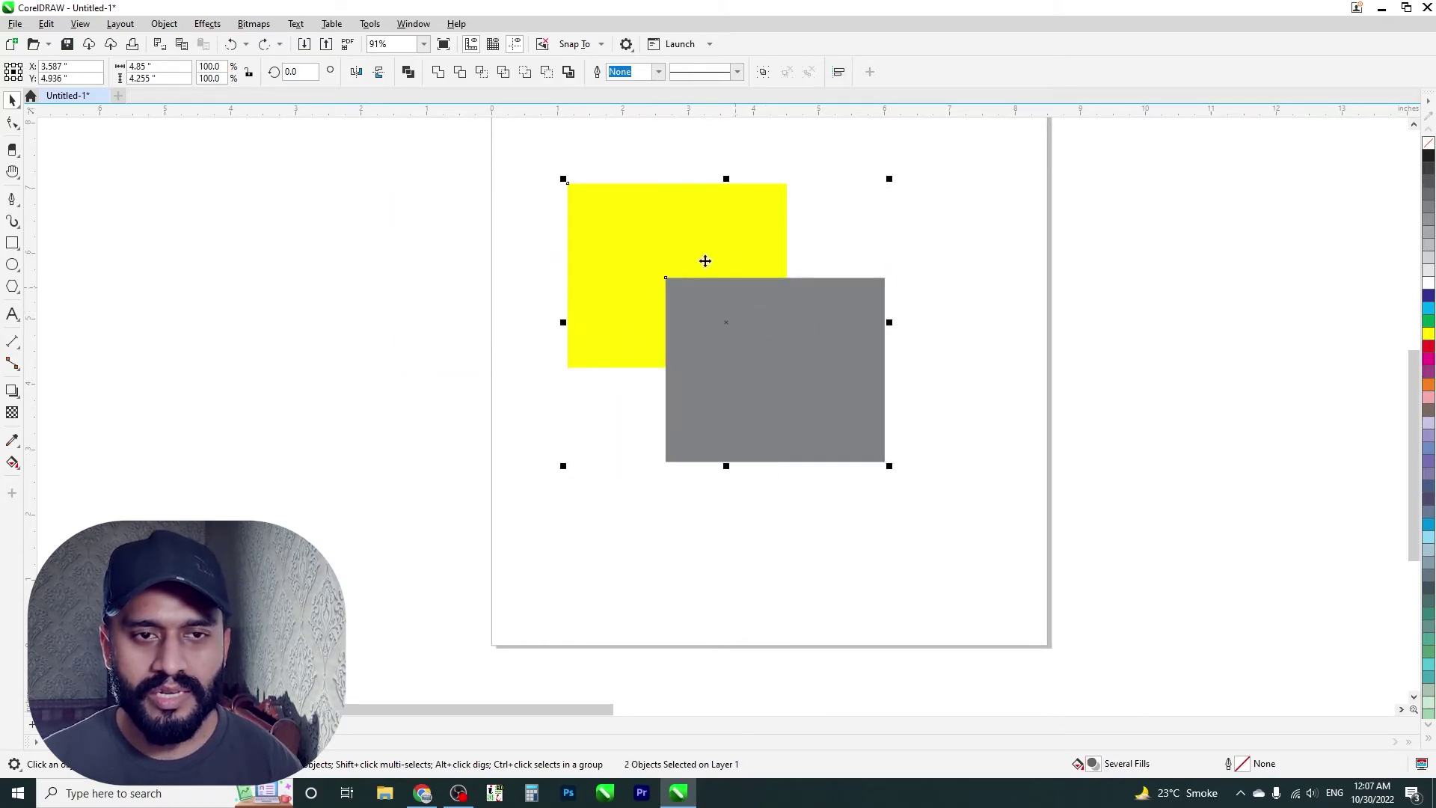
{"action": "left_click", "coordinate": [481, 71]}
{"action": "left_click", "coordinate": [1096, 347]}
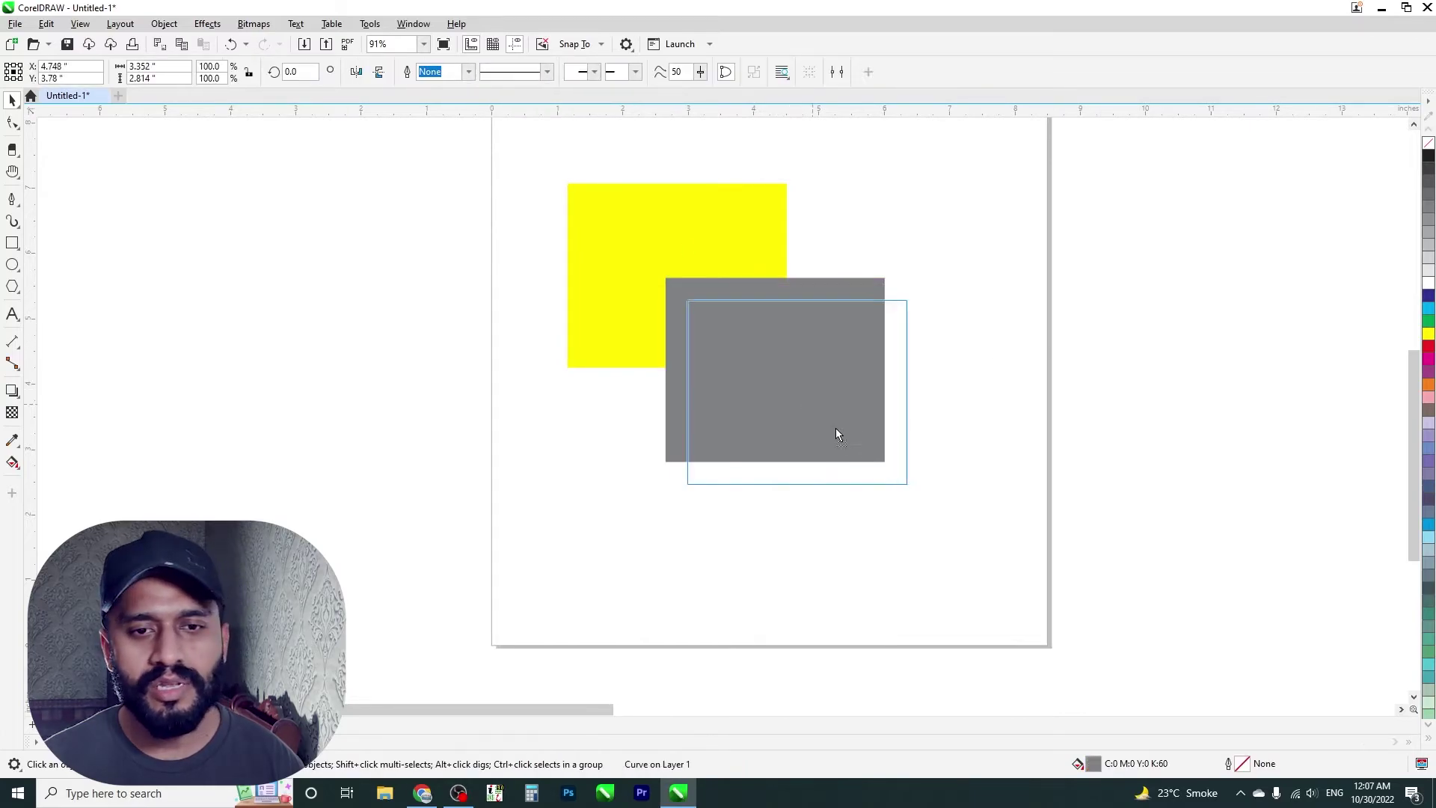
{"action": "left_click_drag", "start_coordinate": [778, 334], "coordinate": [942, 484]}
{"action": "left_click_drag", "start_coordinate": [873, 379], "coordinate": [963, 328]}
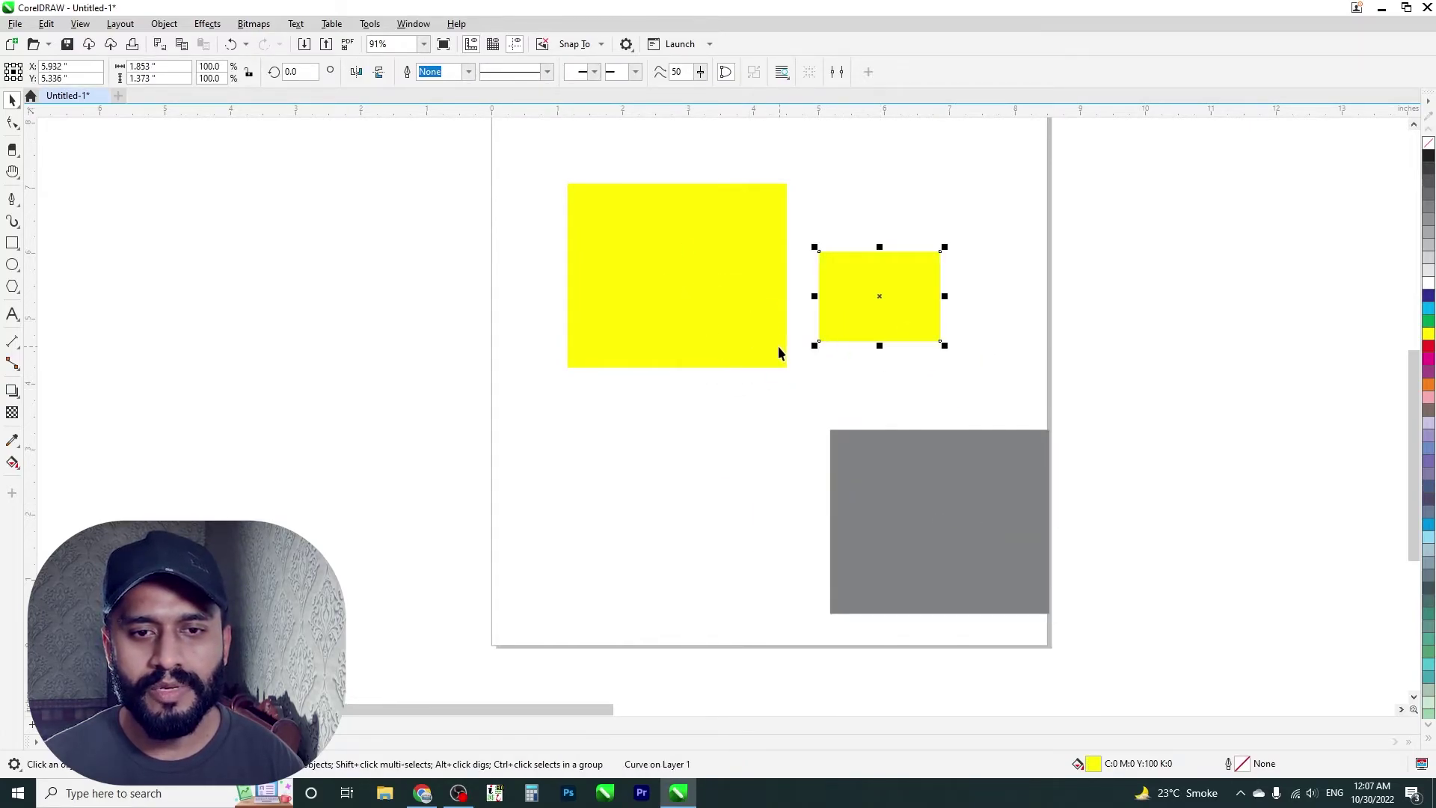
{"action": "key", "text": "ctrl+z"}
{"action": "key", "text": "ctrl+z"}
{"action": "key", "text": "ctrl+z"}
{"action": "key", "text": "ctrl+shift+z"}
{"action": "key", "text": "ctrl+shift+z"}
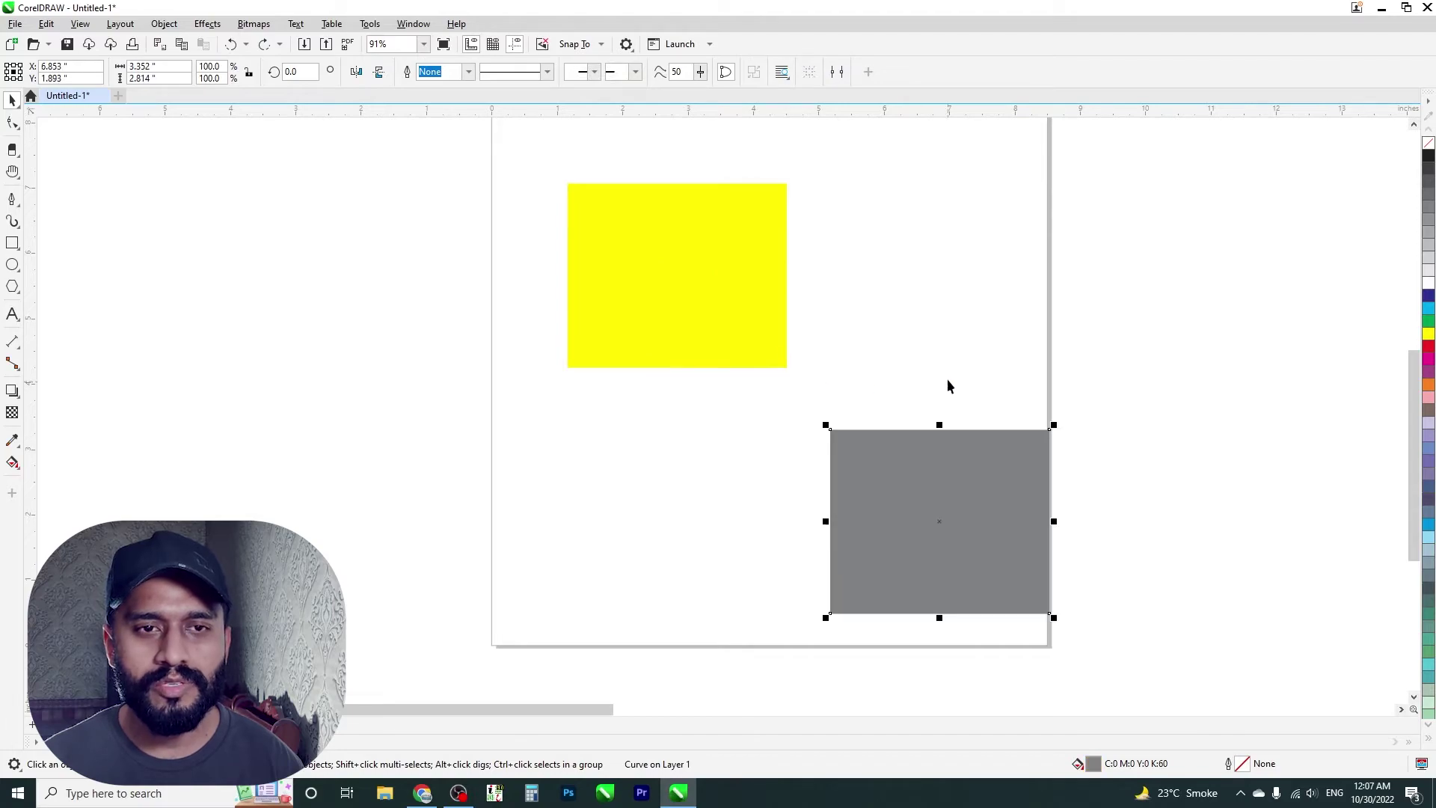
{"action": "key", "text": "ctrl+z"}
{"action": "left_click", "coordinate": [856, 256]}
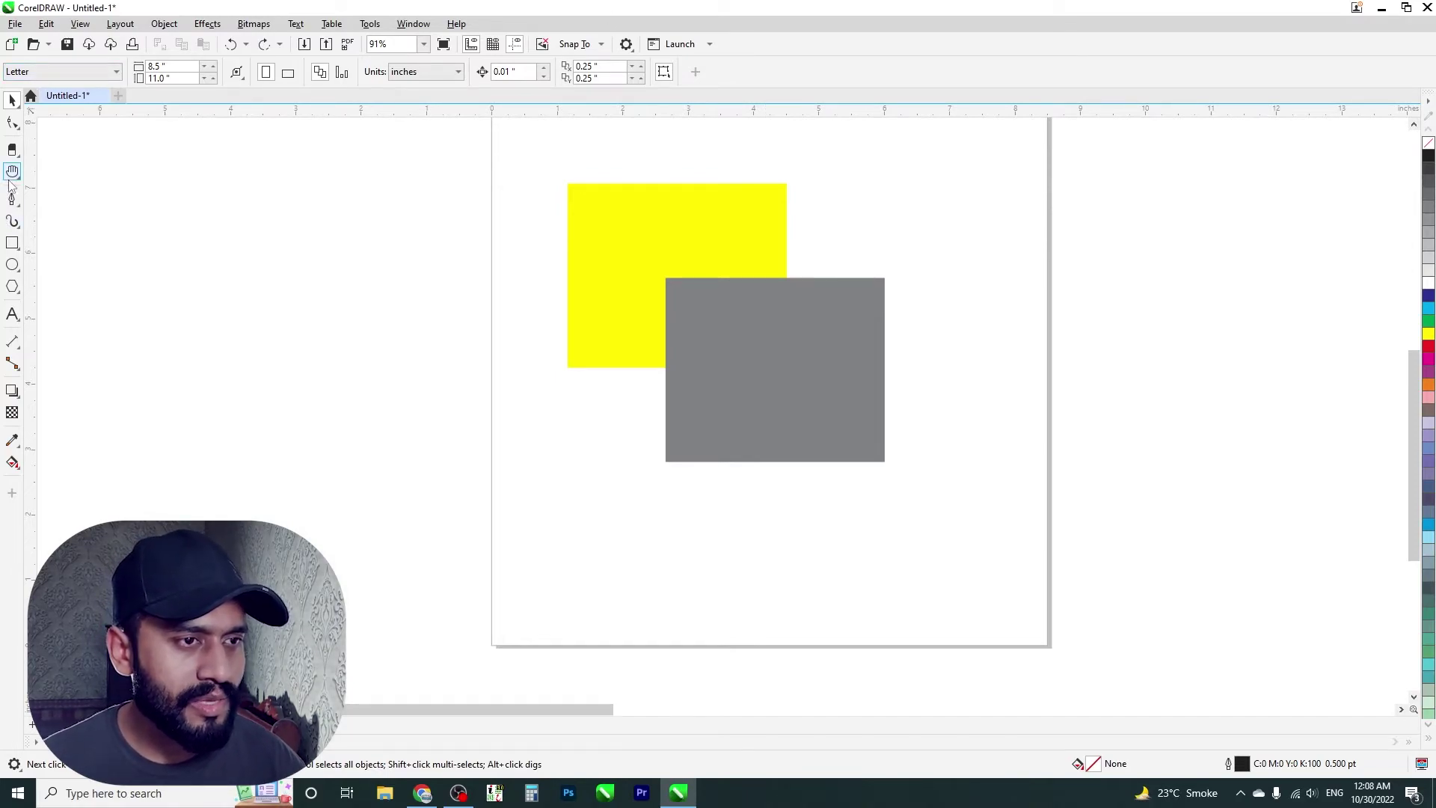
- Zoom in with Zoom tool marquees, closing in on the yellow rectangle
{"action": "left_click", "coordinate": [58, 173]}
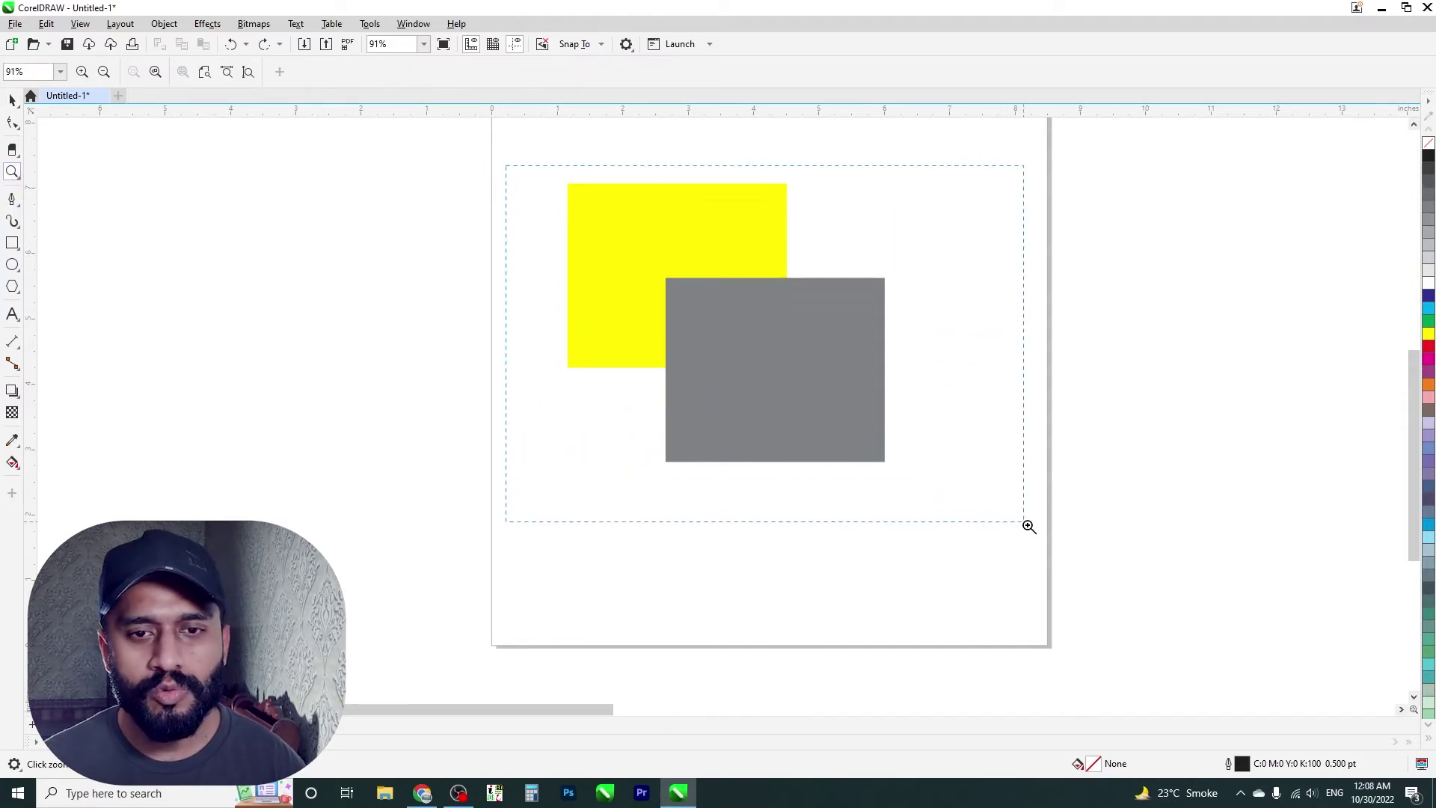
{"action": "left_click_drag", "start_coordinate": [1029, 525], "coordinate": [1009, 535]}
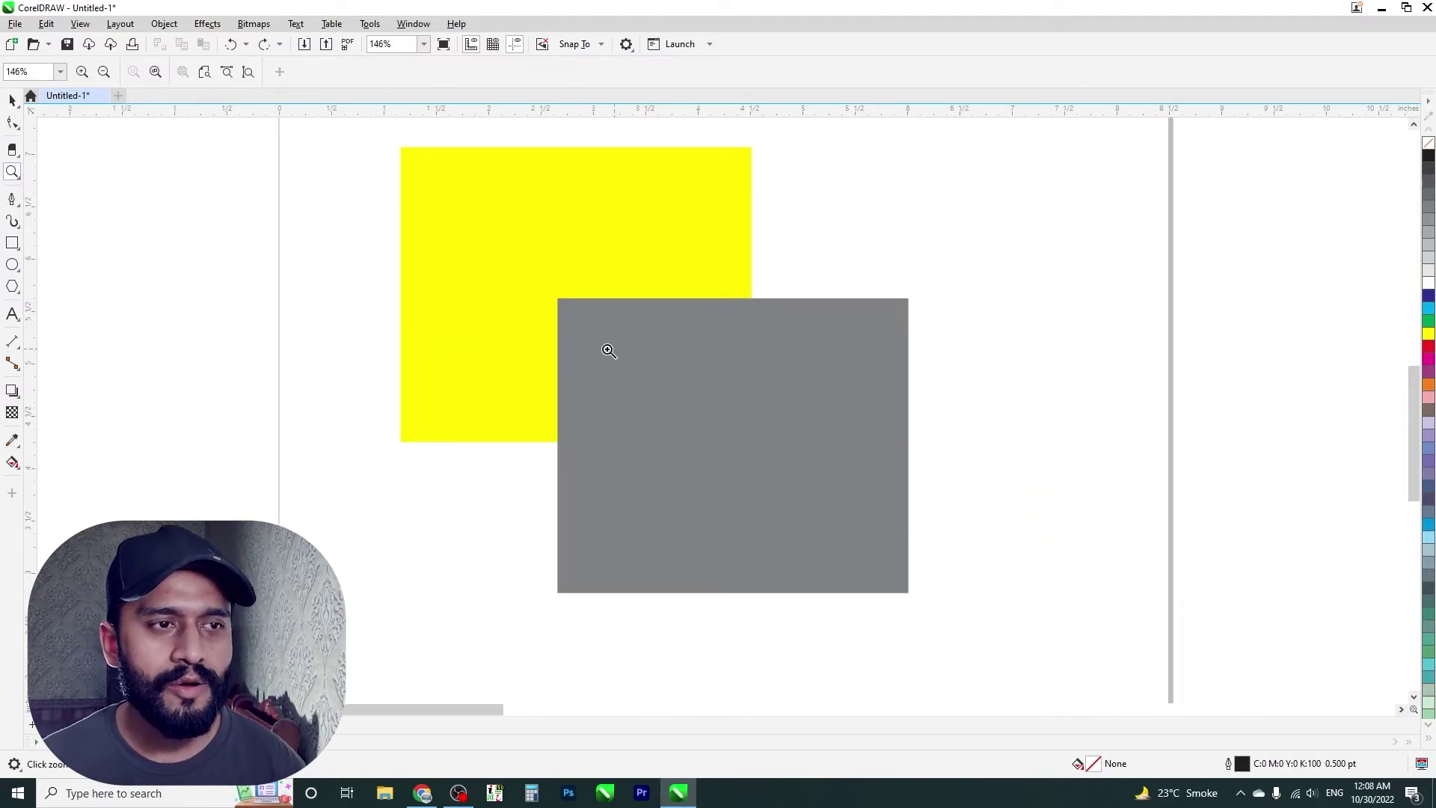
{"action": "scroll", "coordinate": [608, 350], "scroll_direction": "down", "scroll_amount": 1}
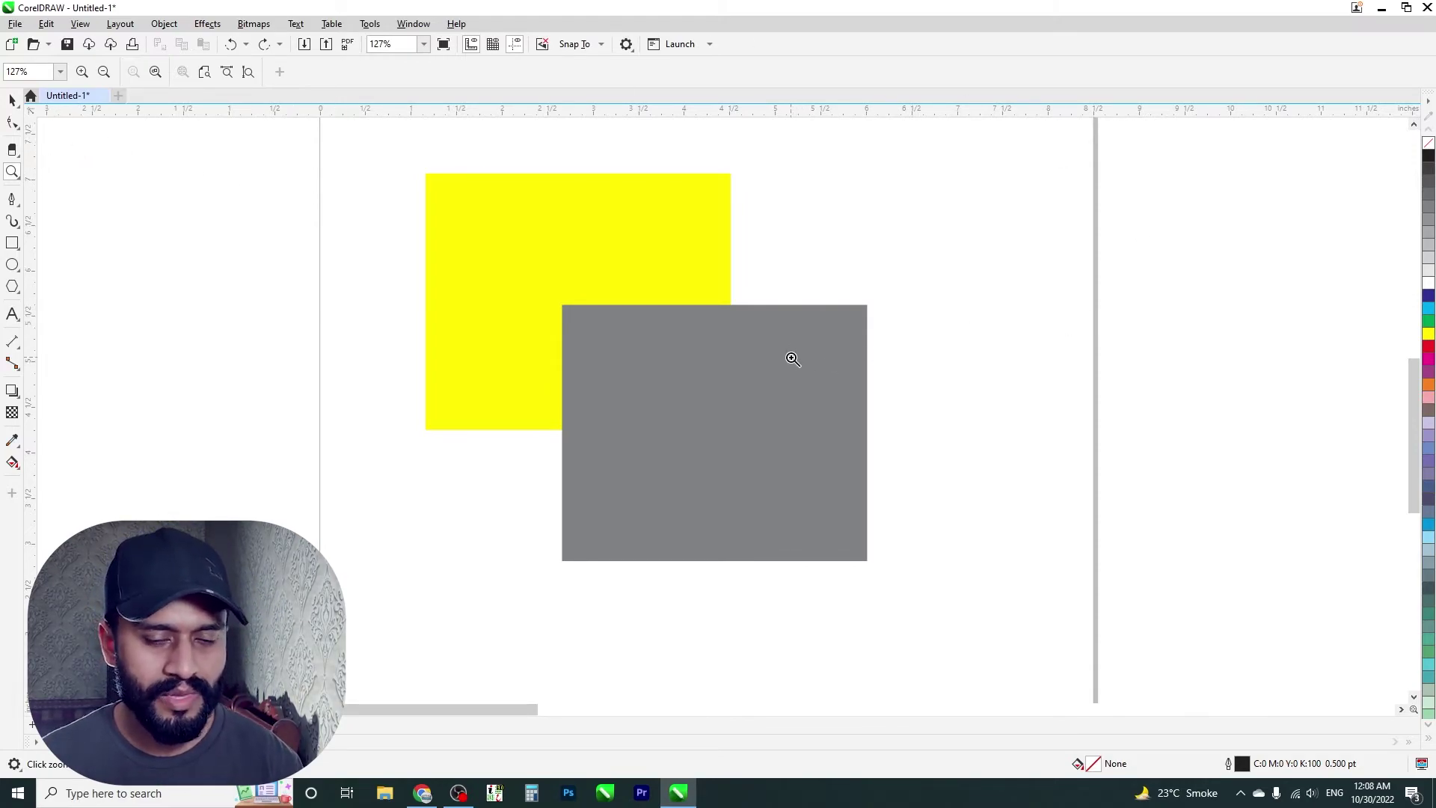
{"action": "left_click_drag", "start_coordinate": [907, 569], "coordinate": [908, 569]}
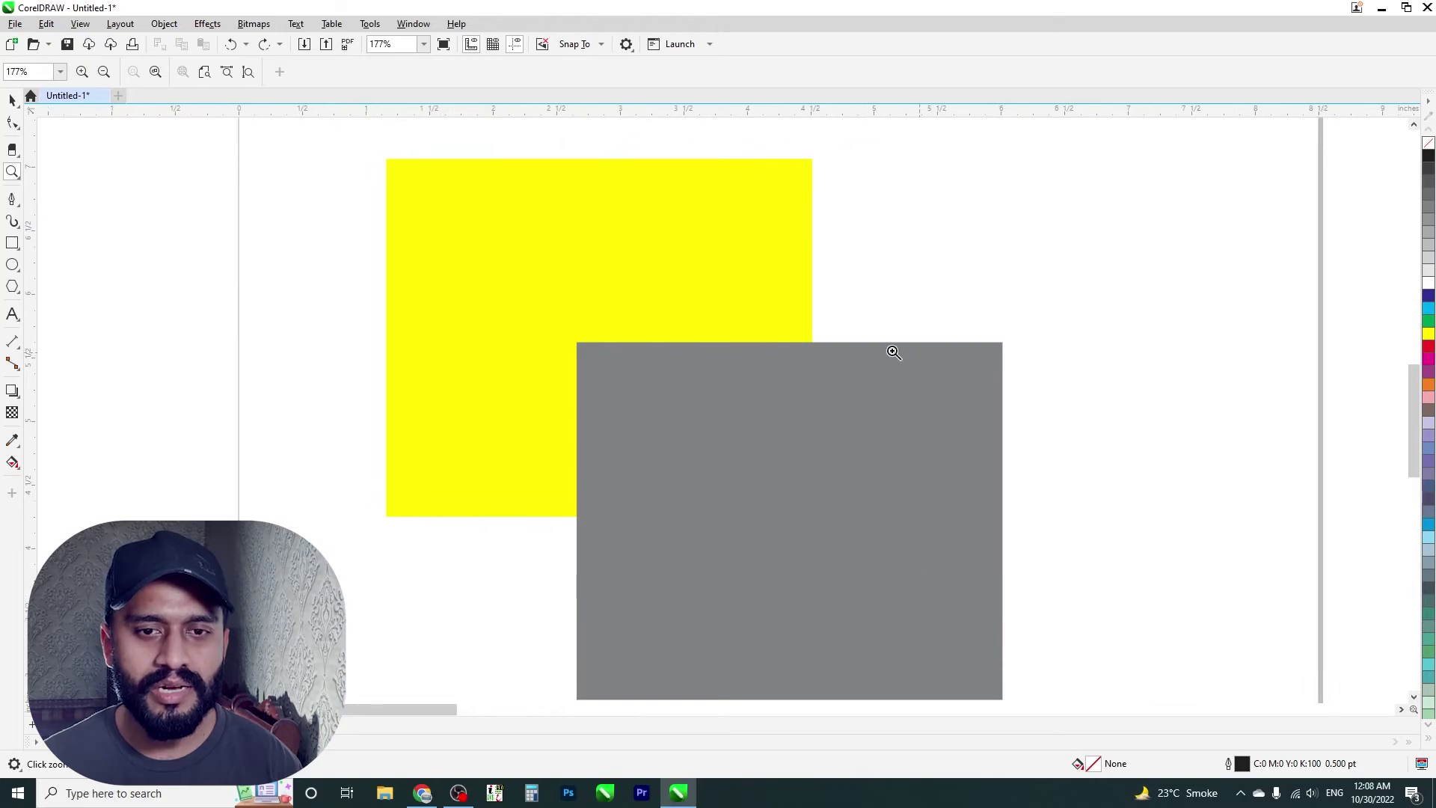
{"action": "left_click_drag", "start_coordinate": [896, 353], "coordinate": [508, 222]}
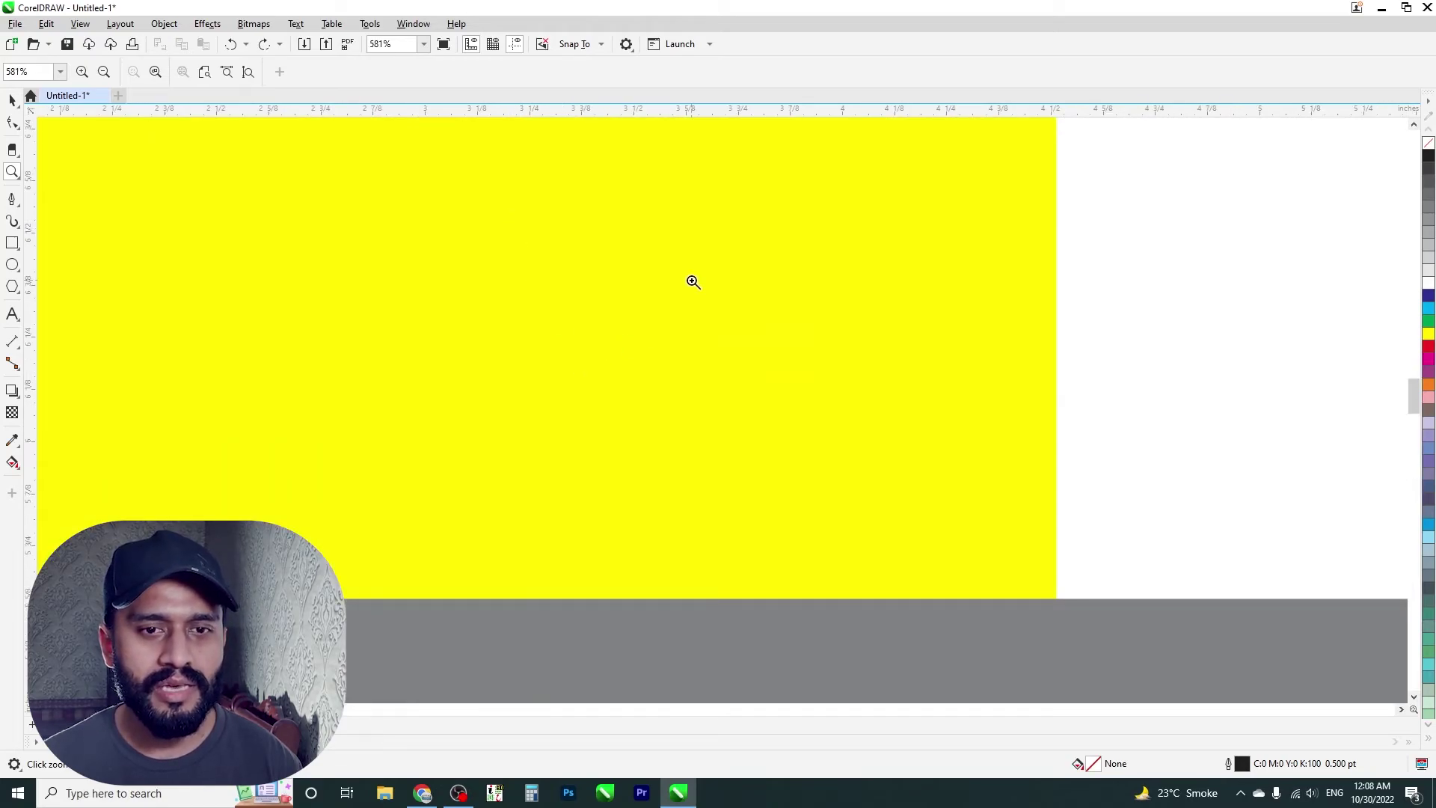
- Scroll back out to the whole page, shift the view, and zoom in toward the page
{"action": "scroll", "coordinate": [693, 281], "scroll_direction": "down", "scroll_amount": 1}
{"action": "scroll", "coordinate": [693, 281], "scroll_direction": "down", "scroll_amount": 6}
{"action": "scroll", "coordinate": [693, 282], "scroll_direction": "down", "scroll_amount": 5}
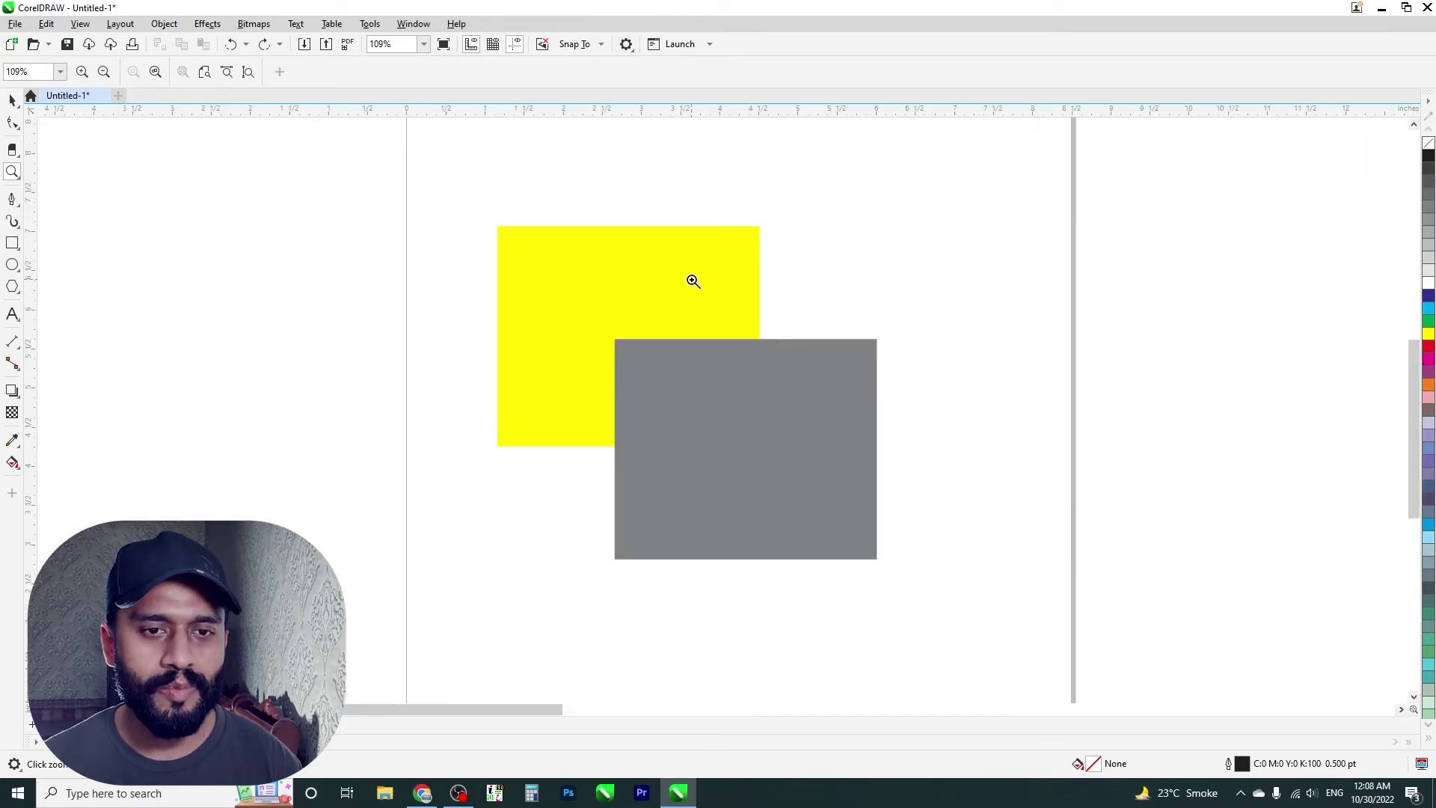
{"action": "scroll", "coordinate": [693, 281], "scroll_direction": "up", "scroll_amount": 6}
{"action": "scroll", "coordinate": [693, 281], "scroll_direction": "down", "scroll_amount": 2}
{"action": "scroll", "coordinate": [693, 281], "scroll_direction": "down", "scroll_amount": 5}
{"action": "scroll", "coordinate": [692, 281], "scroll_direction": "up", "scroll_amount": 5}
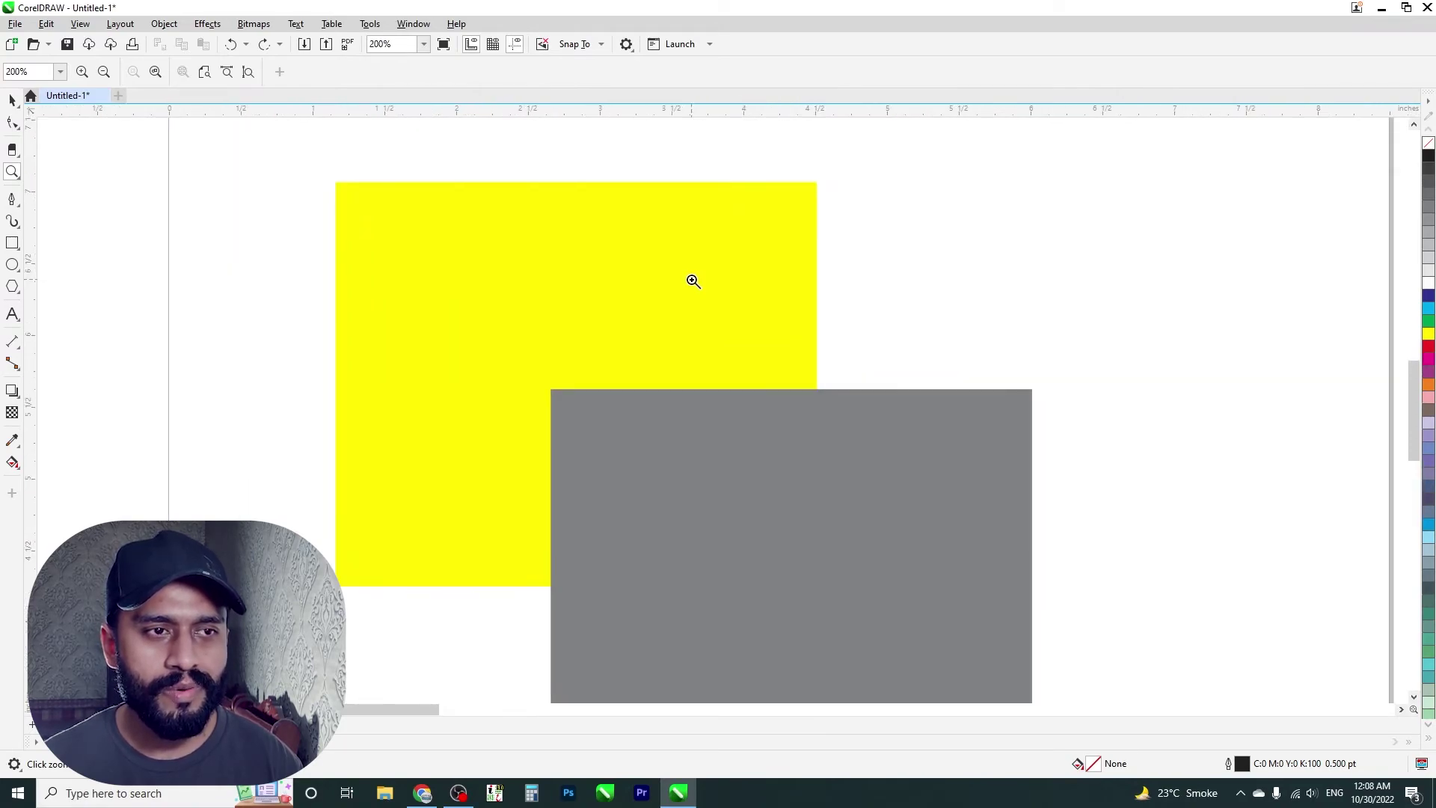
{"action": "scroll", "coordinate": [216, 217], "scroll_direction": "down", "scroll_amount": 5}
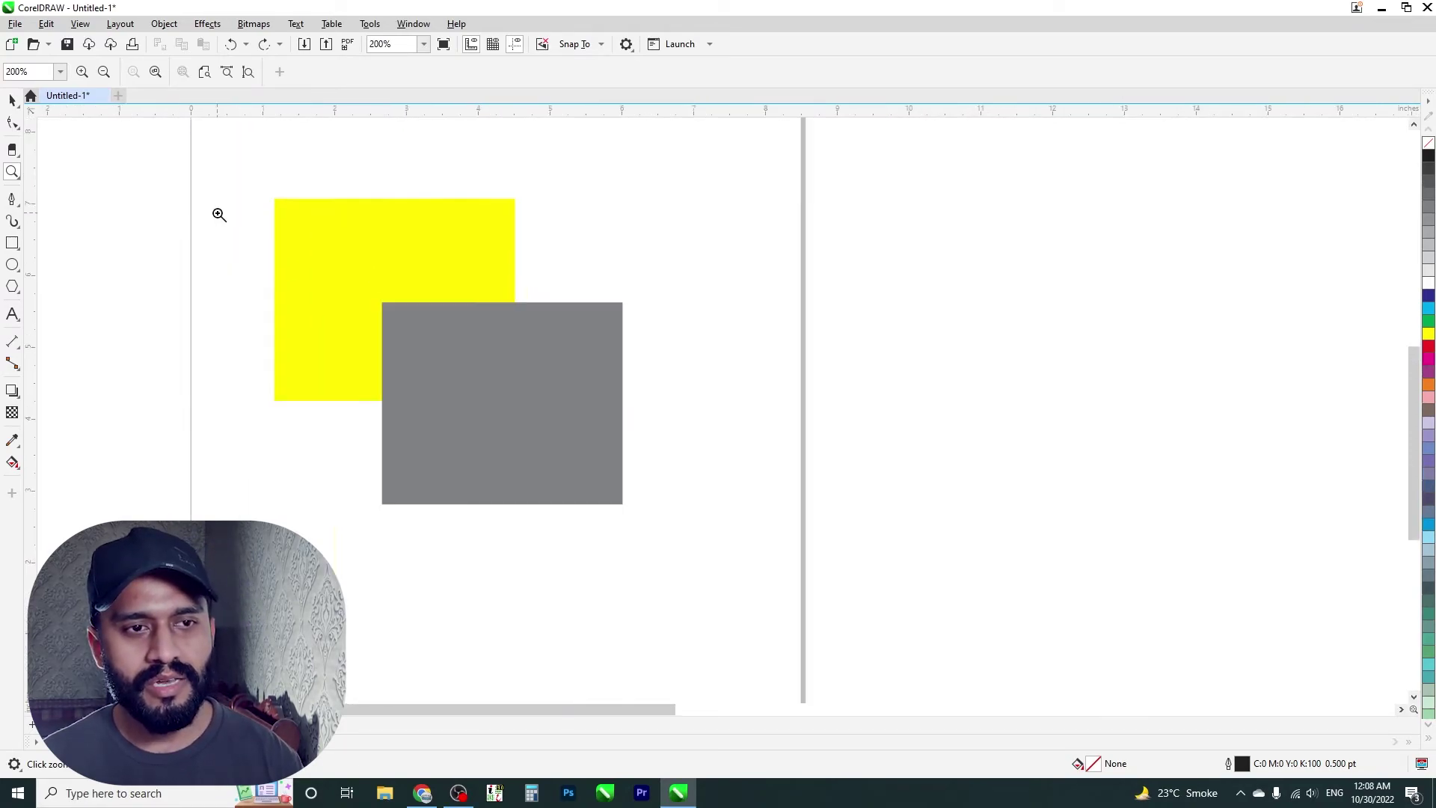
{"action": "scroll", "coordinate": [217, 214], "scroll_direction": "down", "scroll_amount": 10}
{"action": "left_click_drag", "start_coordinate": [217, 214], "coordinate": [386, 264]}
{"action": "left_click", "coordinate": [362, 266]}
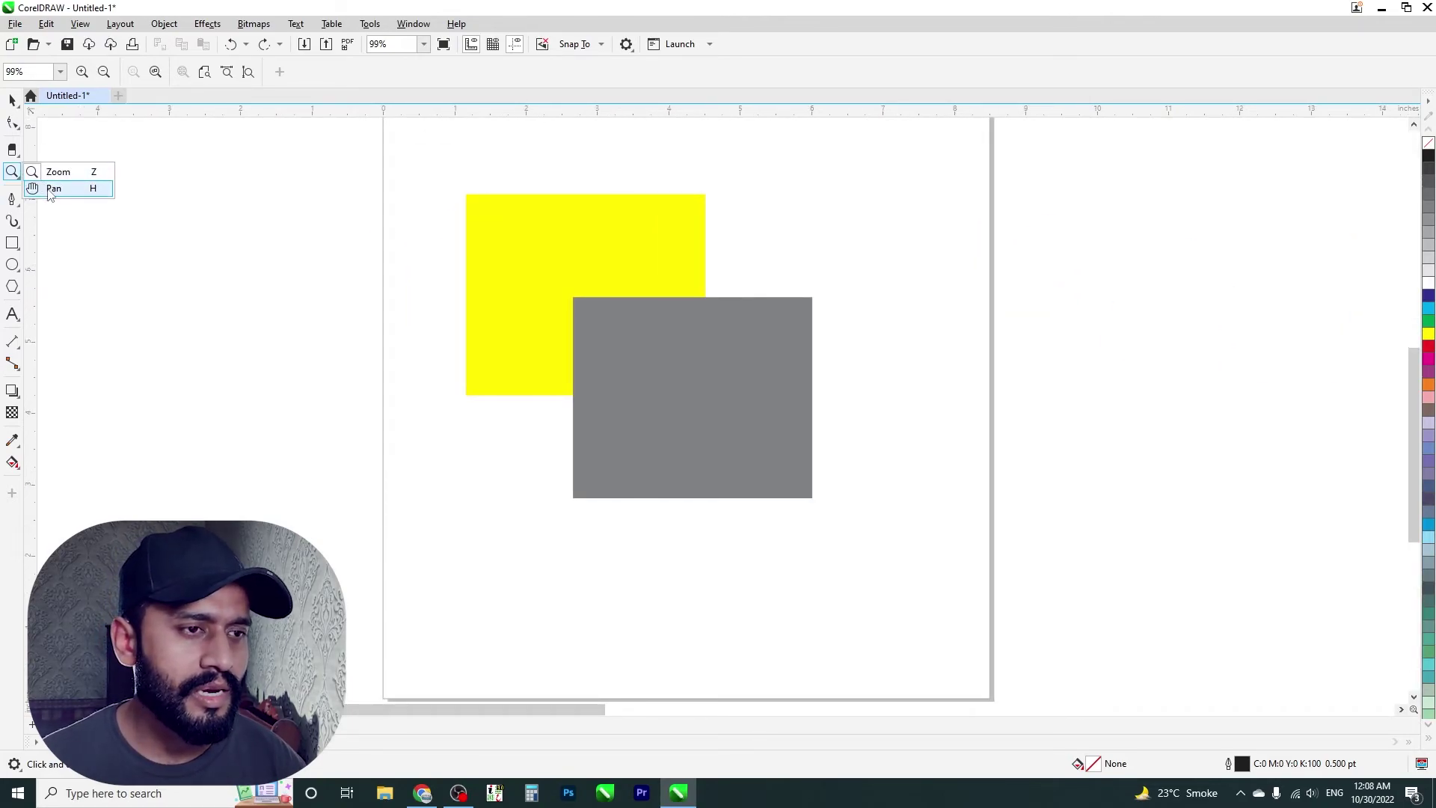
- Pan the view around, pushing the page mostly off-screen left, then bring it back into view
{"action": "left_click", "coordinate": [51, 189]}
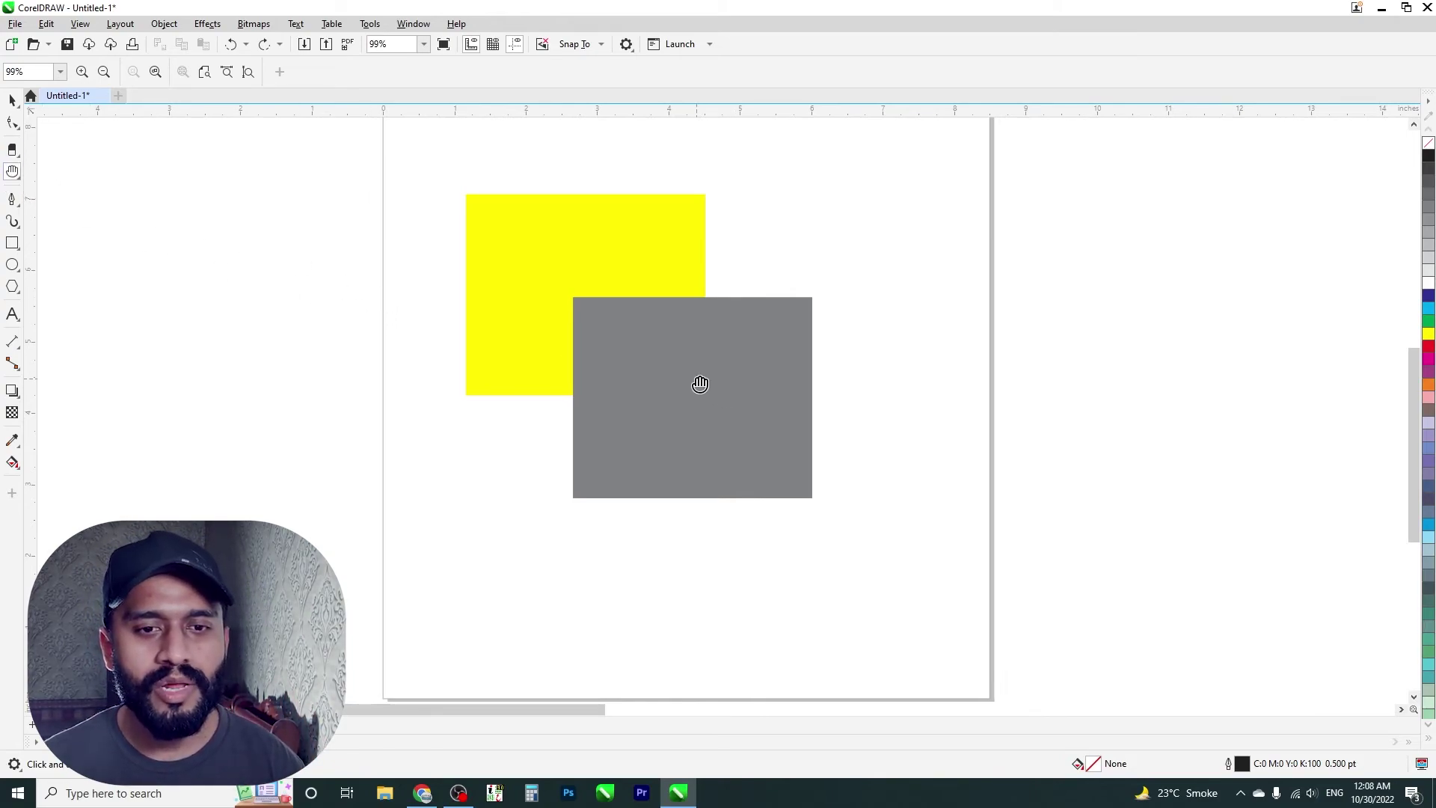
{"action": "mouse_move", "coordinate": [621, 346]}
{"action": "left_mouse_down"}
{"action": "mouse_move", "coordinate": [466, 353]}
{"action": "mouse_move", "coordinate": [488, 321]}
{"action": "mouse_move", "coordinate": [743, 348]}
{"action": "left_mouse_up"}
{"action": "mouse_move", "coordinate": [476, 219]}
{"action": "left_mouse_down"}
{"action": "mouse_move", "coordinate": [199, 246]}
{"action": "mouse_move", "coordinate": [209, 292]}
{"action": "mouse_move", "coordinate": [599, 359]}
{"action": "mouse_move", "coordinate": [405, 342]}
{"action": "mouse_move", "coordinate": [421, 344]}
{"action": "left_mouse_up"}
{"action": "left_click_drag", "start_coordinate": [888, 503], "coordinate": [593, 389]}
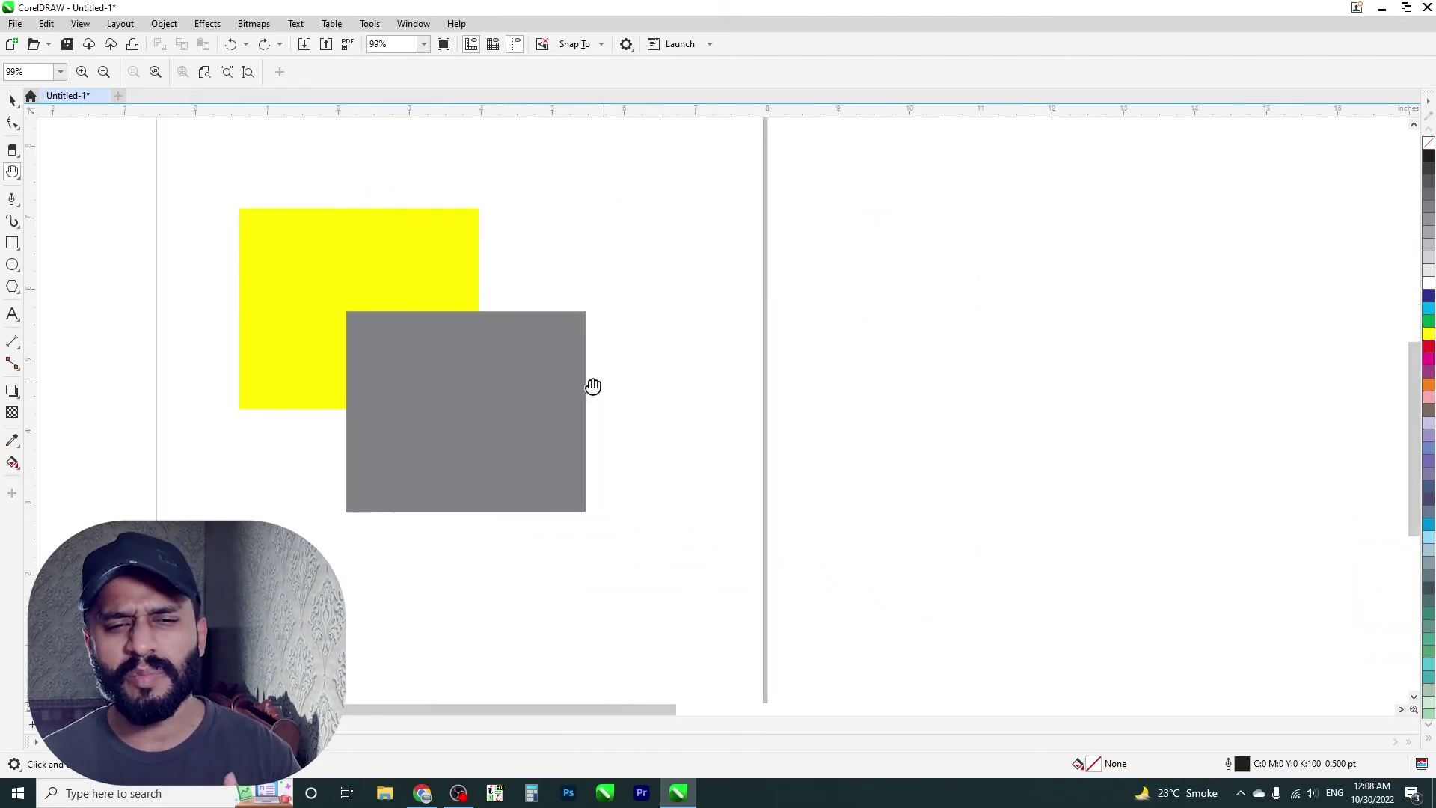
{"action": "left_click_drag", "start_coordinate": [1080, 528], "coordinate": [686, 372]}
{"action": "mouse_move", "coordinate": [702, 248]}
{"action": "left_mouse_down"}
{"action": "mouse_move", "coordinate": [680, 414]}
{"action": "mouse_move", "coordinate": [1068, 682]}
{"action": "left_mouse_up"}
{"action": "left_click_drag", "start_coordinate": [513, 397], "coordinate": [805, 486]}
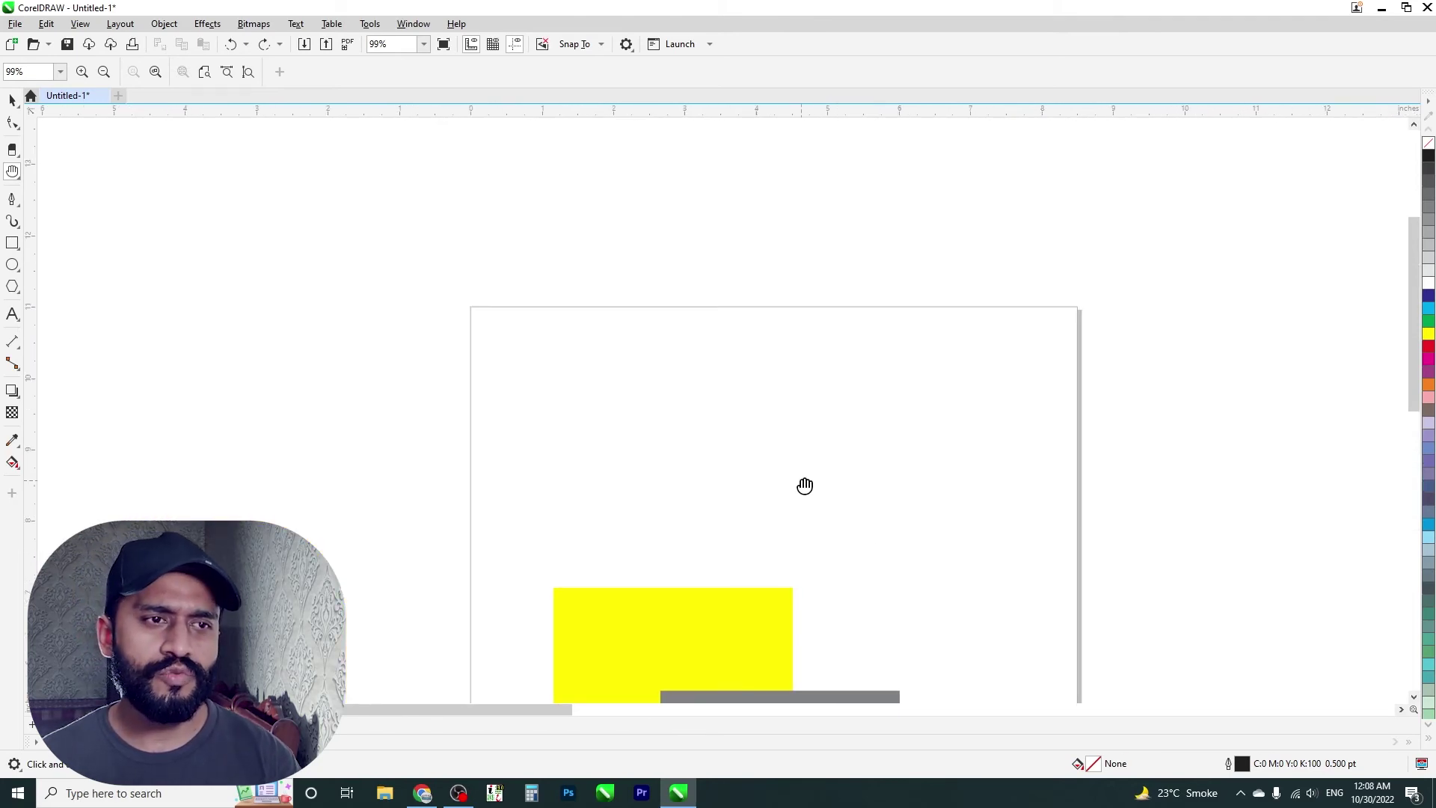